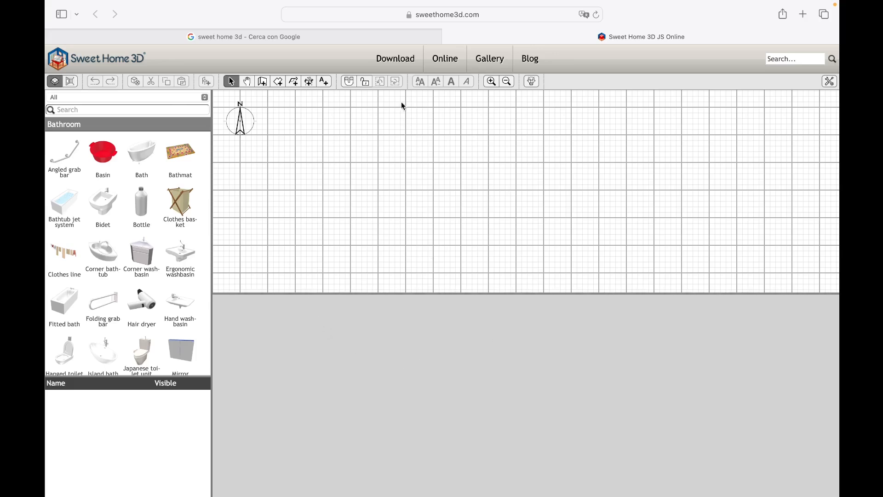
- Open the Sweet Home 3D forum from the website's home page and log in with the account's login name and password
left_click(376, 41)
left_click(216, 183)
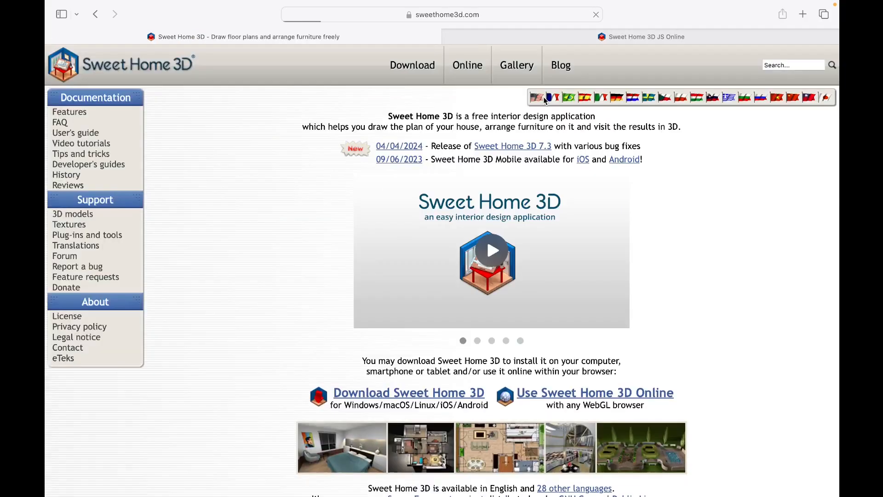
left_click(71, 260)
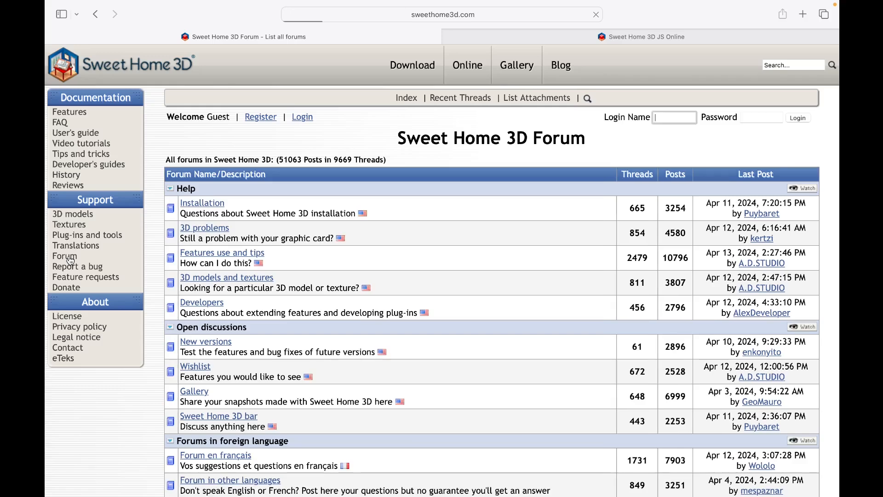
key("Return")
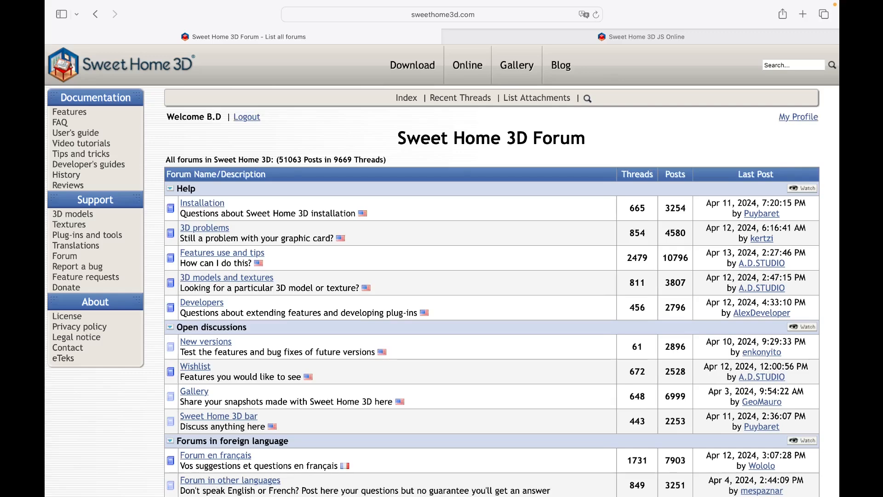
- Open home 02 for editing from the Sweet Home 3D online manager
left_click(462, 70)
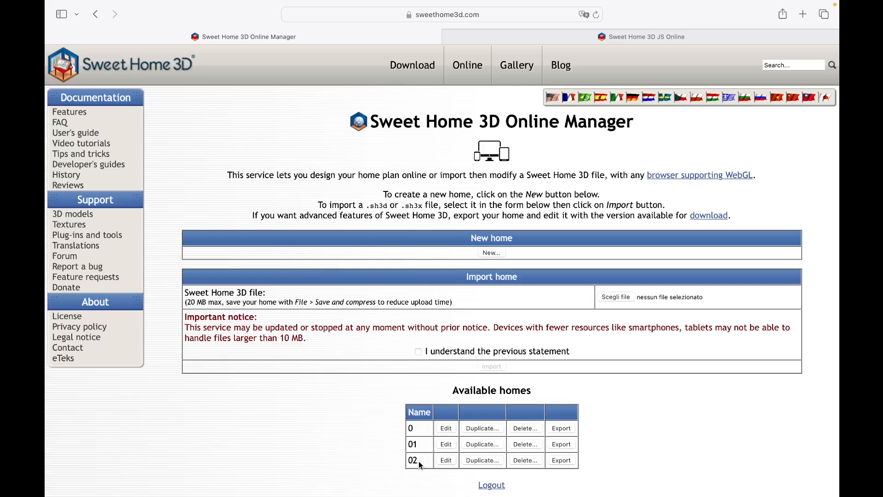
left_click(445, 460)
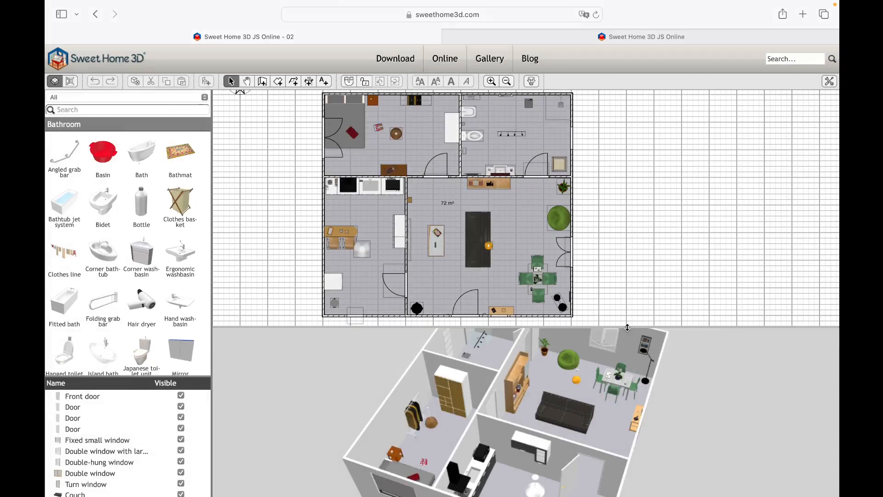
left_click_drag(628, 327, 626, 322)
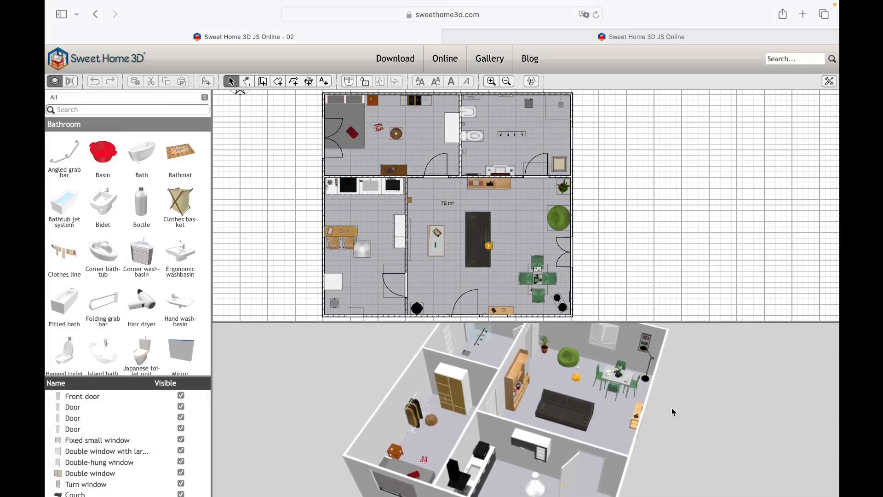
left_click_drag(671, 408, 708, 381)
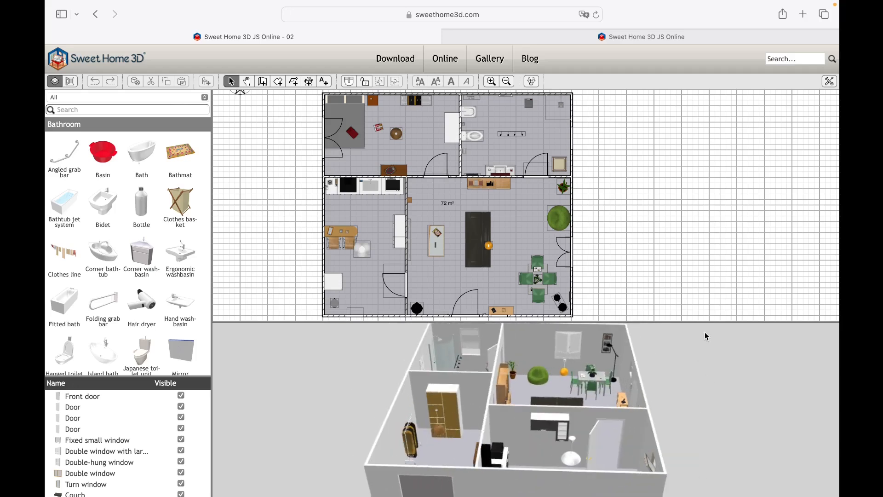
- Add a level above the existing floor and switch between Level 0 and Level 1, ending on Level 1
right_click(665, 177)
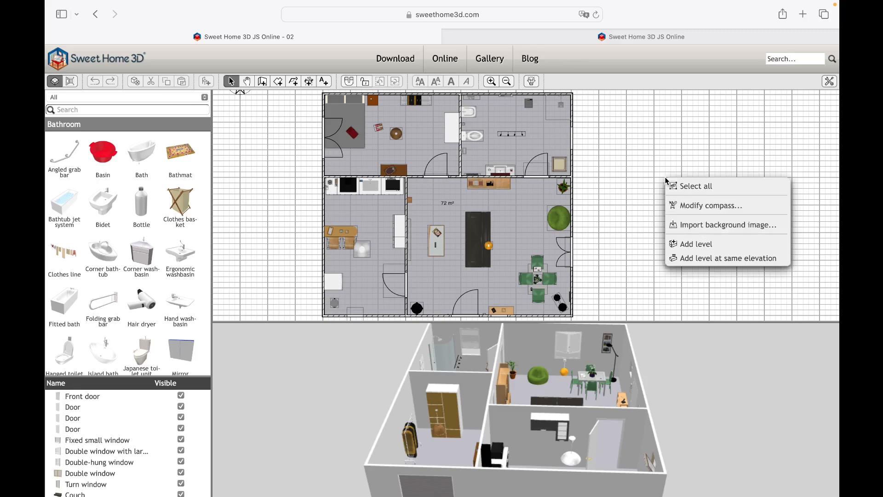
left_click(703, 245)
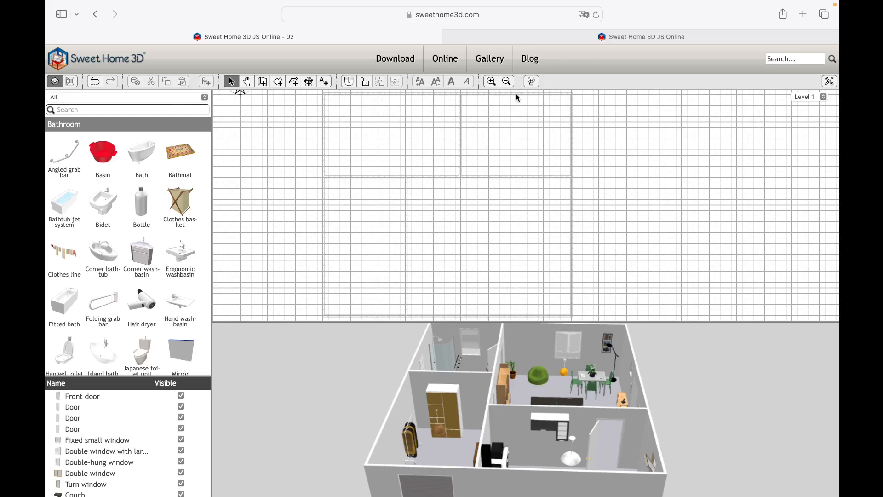
left_click(813, 98)
left_click(806, 85)
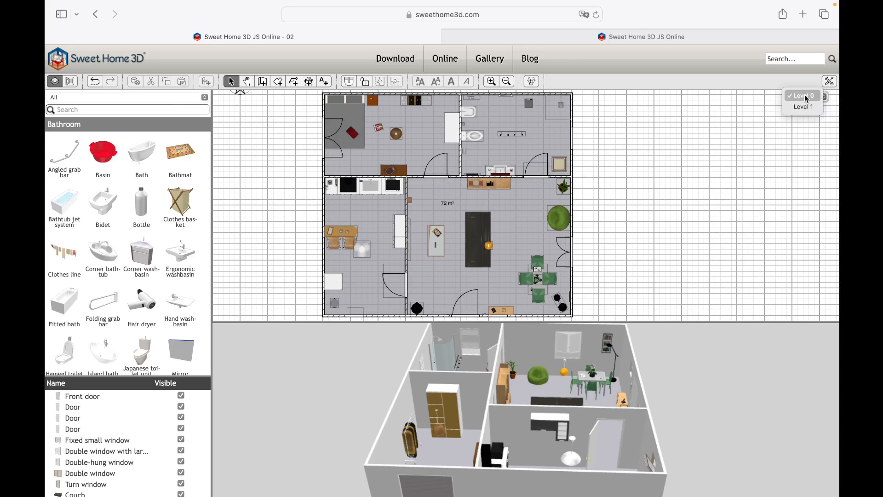
left_click(806, 107)
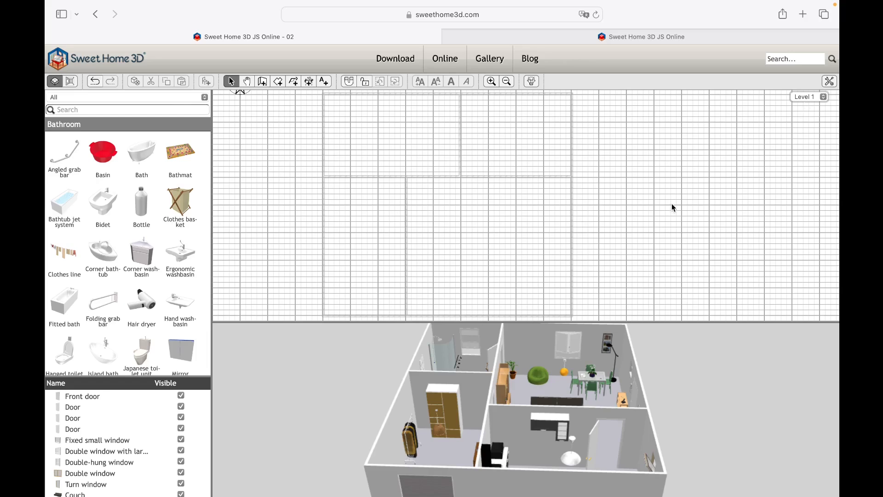
- Draw a four-corner room of about 72 m² on Level 1 by tracing the outer walls of the floor below
left_click(278, 82)
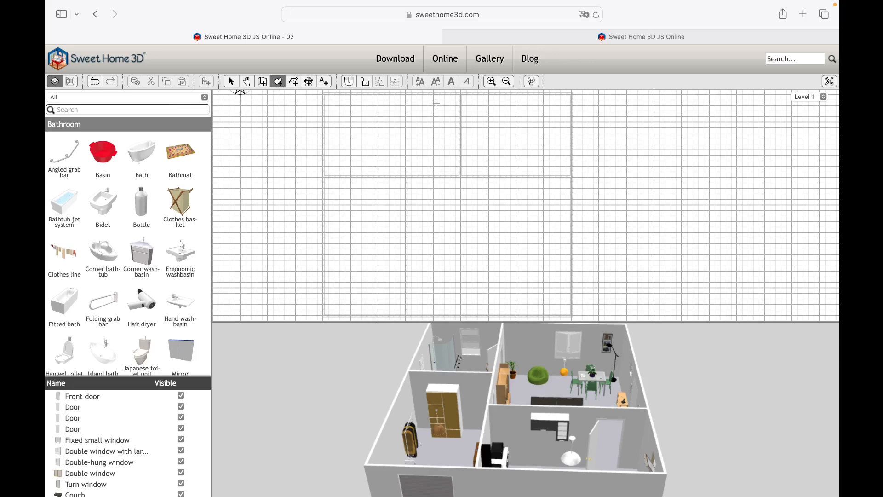
left_click(325, 95)
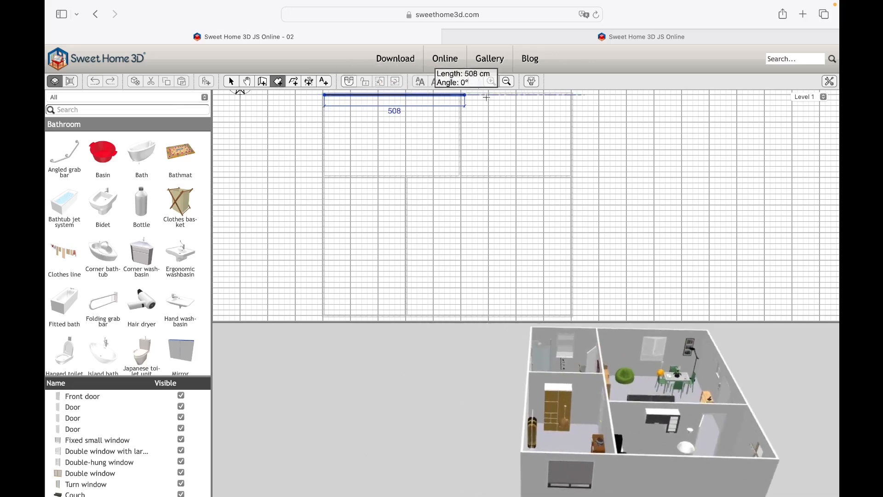
left_click(572, 95)
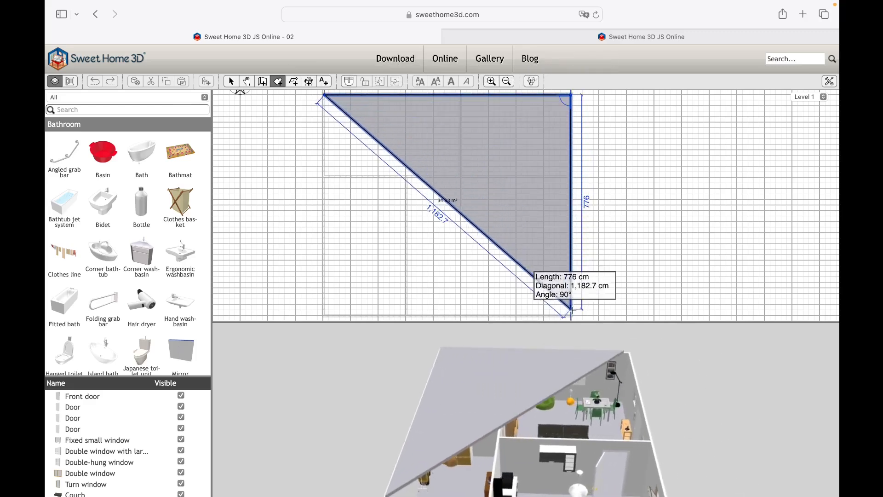
left_click(571, 315)
double_click(321, 315)
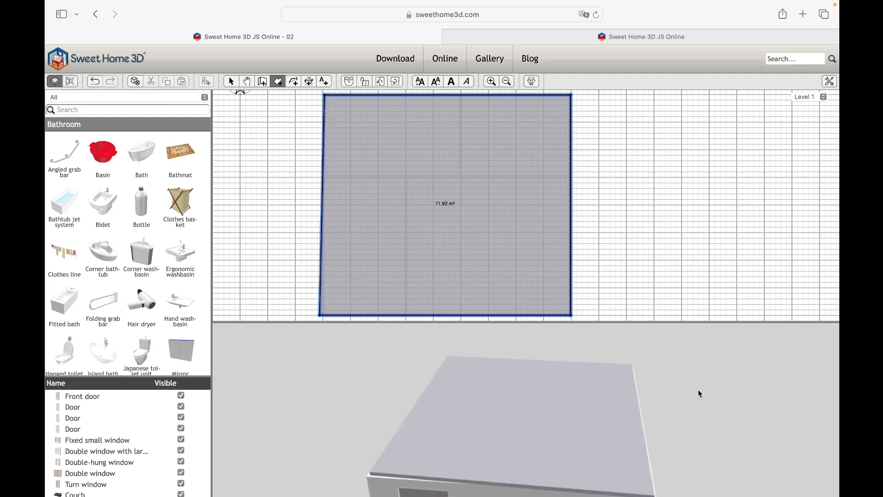
- Delete the traced room from Level 1
left_click_drag(625, 379, 398, 480)
left_click_drag(562, 423, 444, 396)
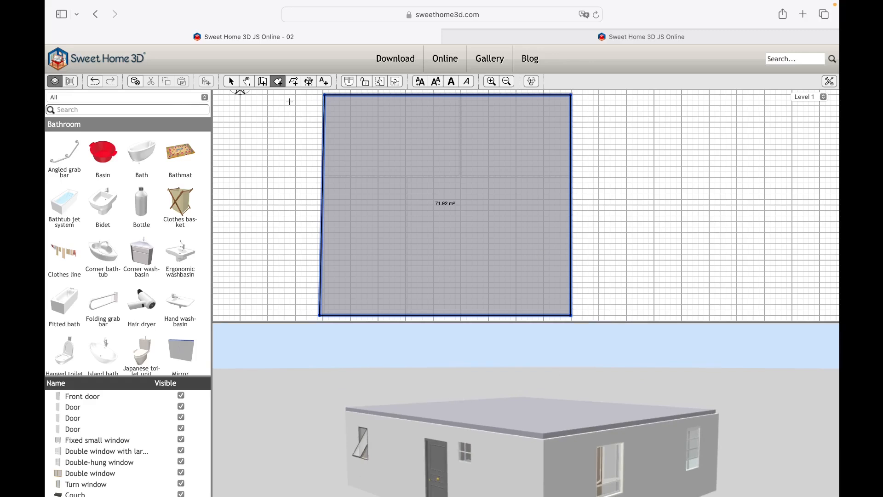
left_click(231, 82)
key("Delete")
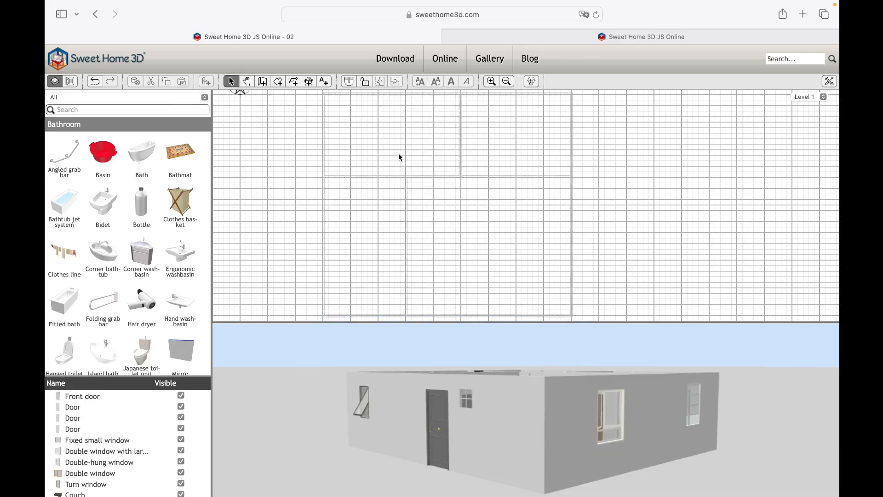
- Copy the 72 m² room from Level 0 and paste it onto Level 1
left_click(821, 97)
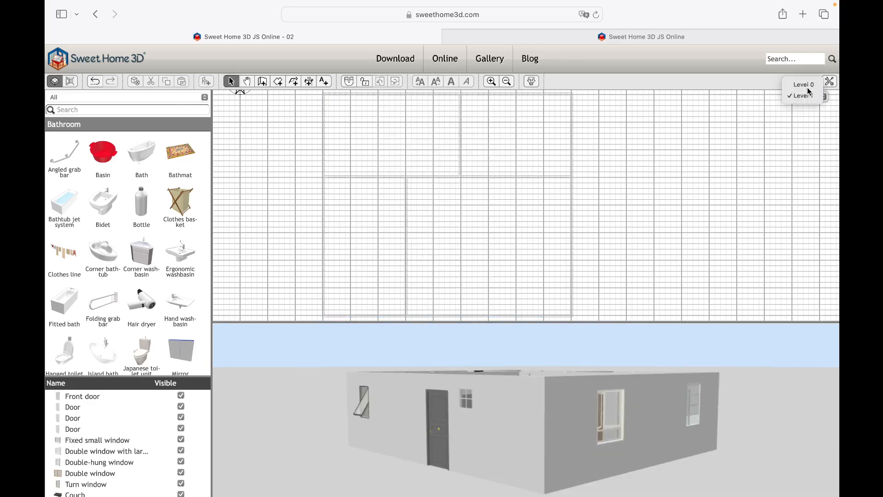
left_click(808, 88)
key("super+a")
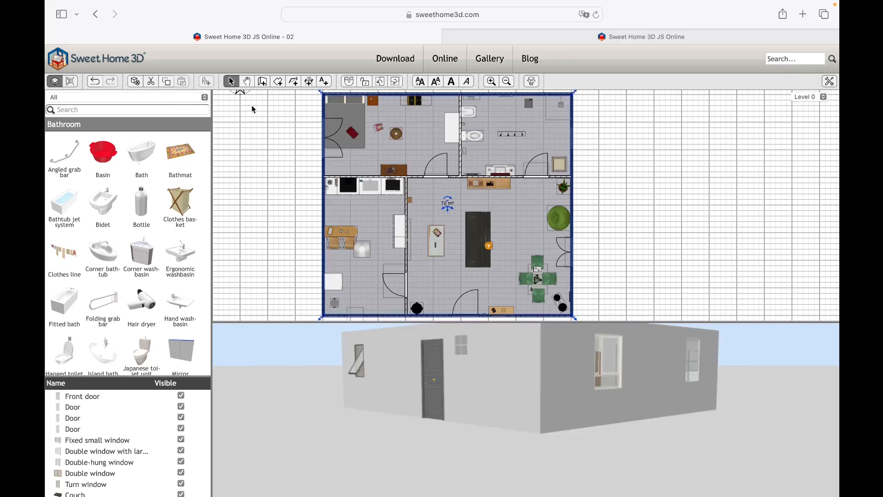
left_click(167, 81)
left_click(807, 96)
left_click(805, 106)
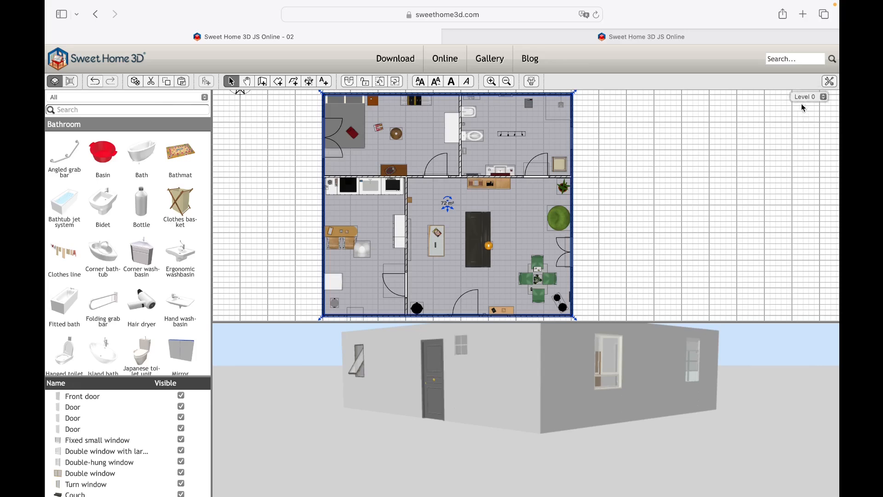
left_click(181, 82)
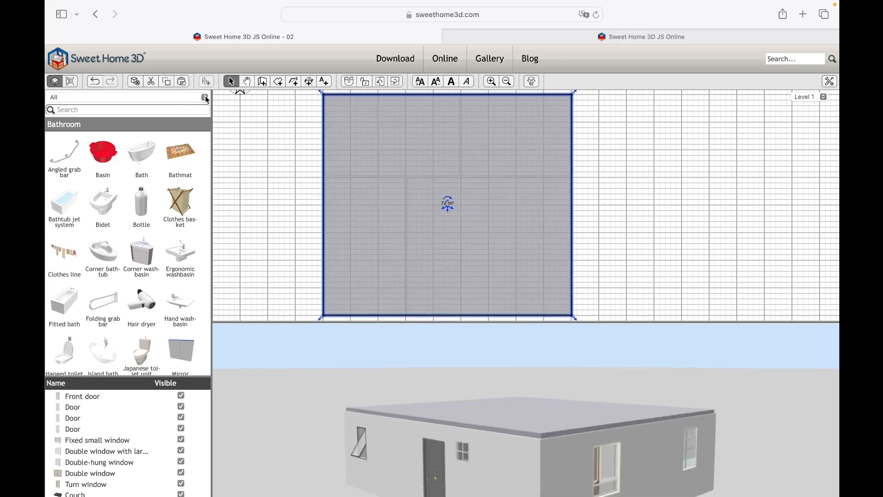
left_click(267, 177)
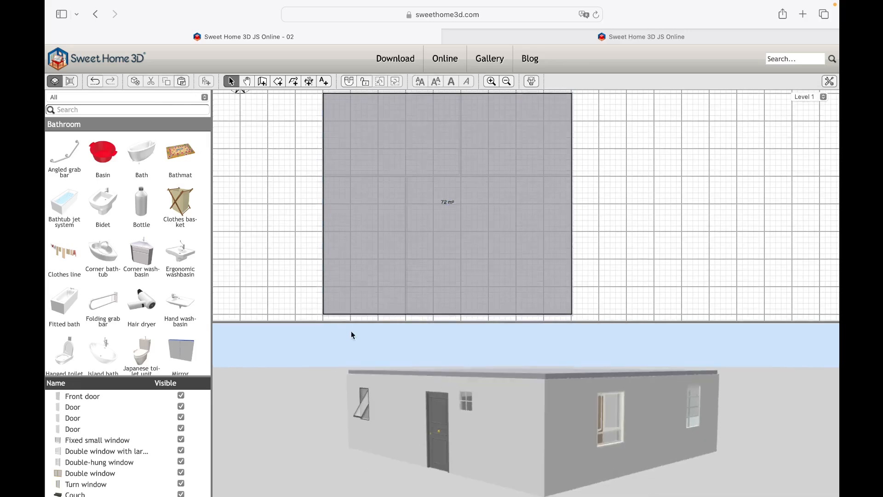
left_click_drag(316, 368, 273, 372)
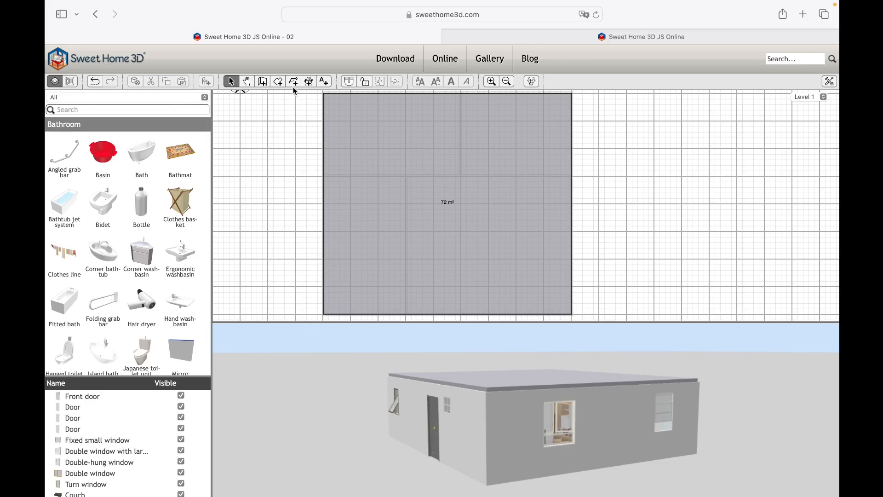
- Draw four 7.5 cm thick walls around the Level 1 room's perimeter, about 900 by 800 cm
left_click(267, 84)
left_click(324, 93)
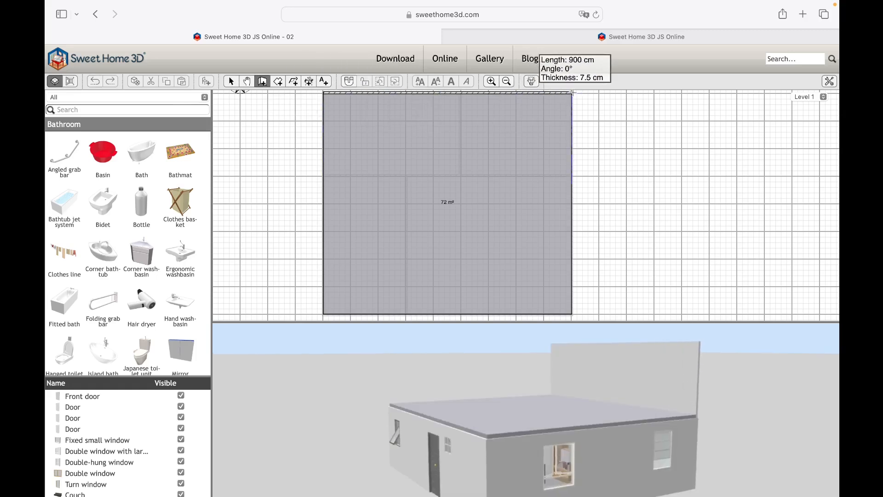
left_click(572, 93)
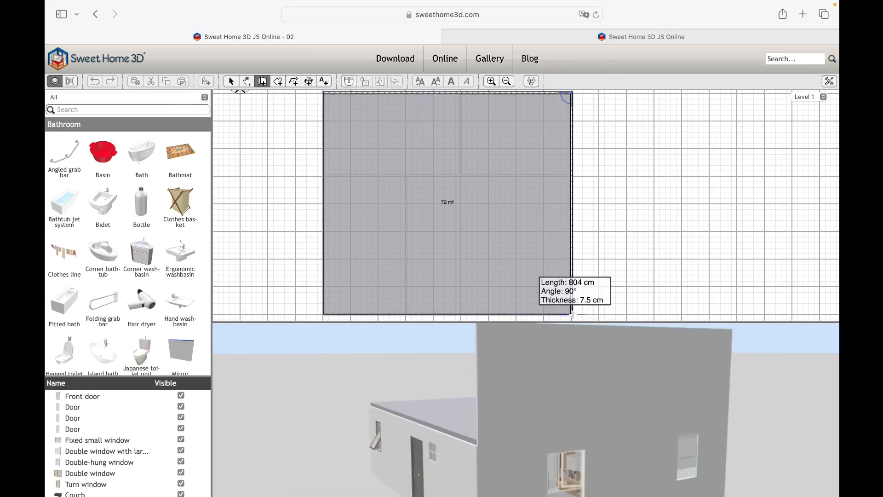
left_click(573, 314)
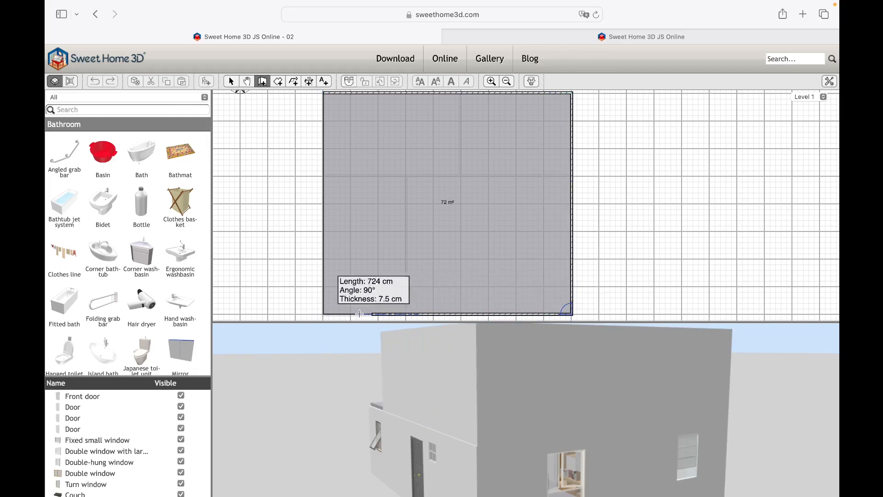
left_click(325, 315)
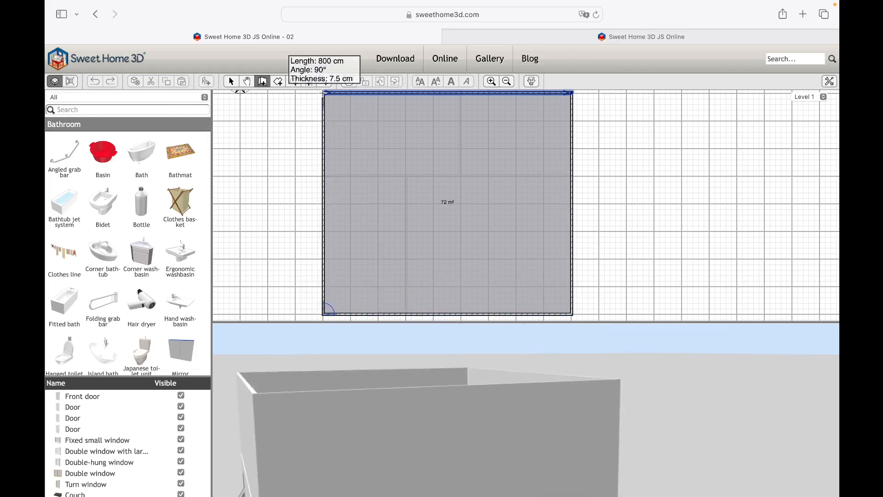
double_click(325, 93)
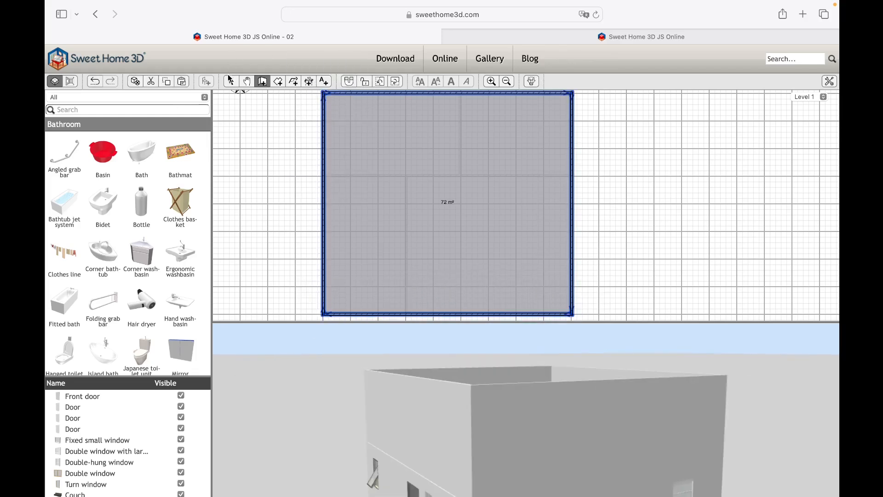
left_click(231, 81)
left_click_drag(295, 346, 391, 433)
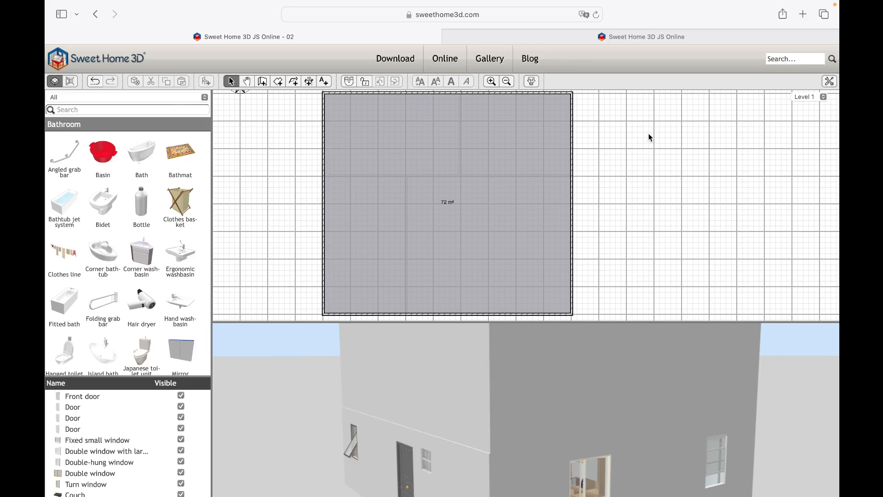
- Delete the four walls and the pasted room from Level 1
left_click_drag(650, 137, 321, 278)
key("Delete")
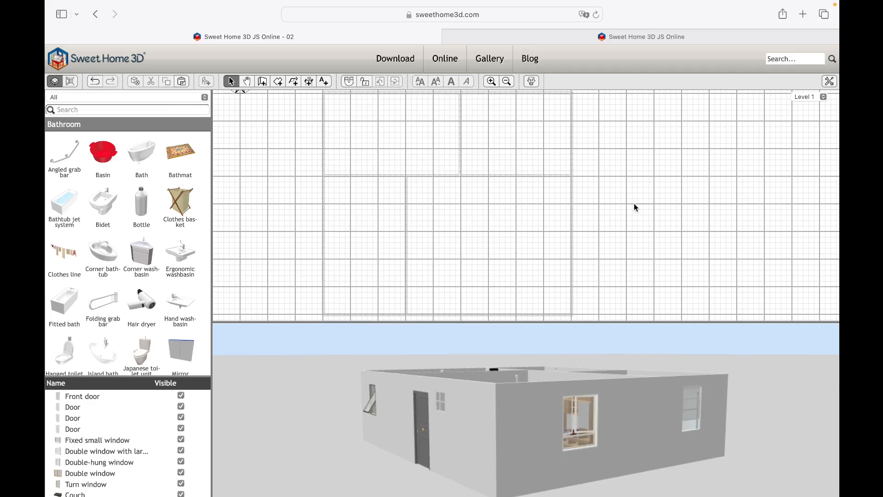
- Add a new level above Level 1 and set its elevation to -262 cm
right_click(635, 186)
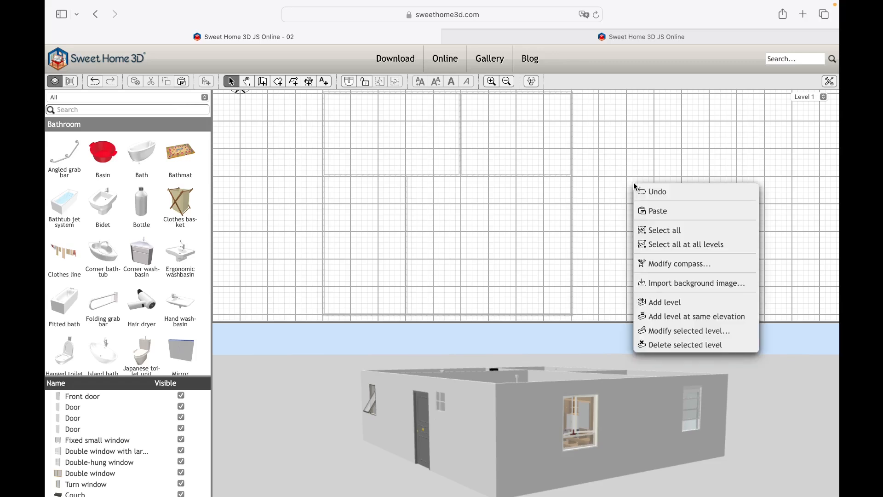
left_click(664, 302)
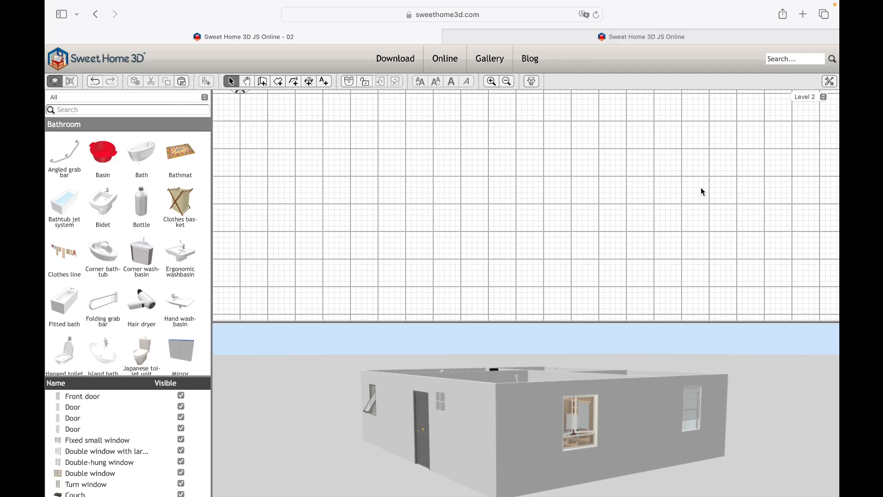
right_click(444, 191)
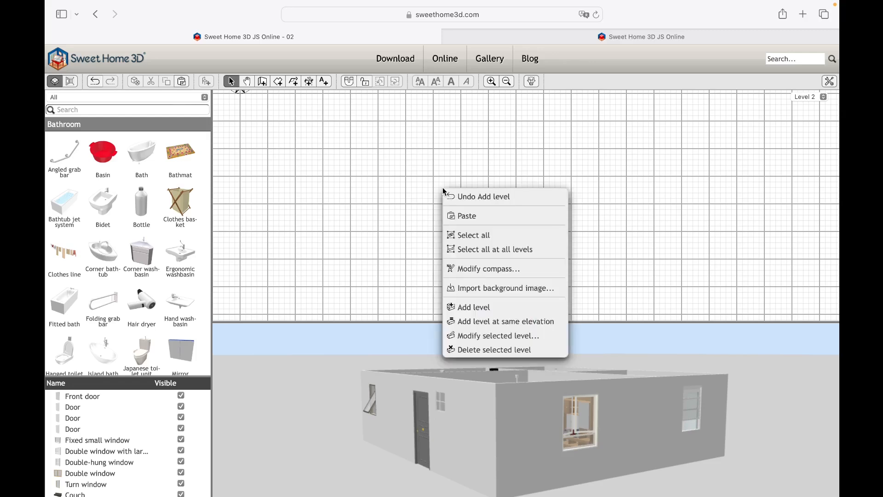
left_click(465, 336)
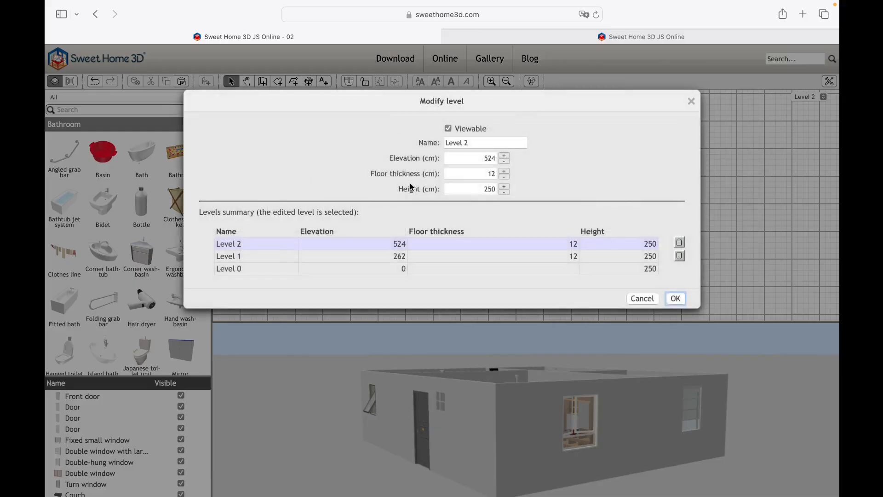
left_click(448, 130)
left_click(449, 129)
left_click(480, 159)
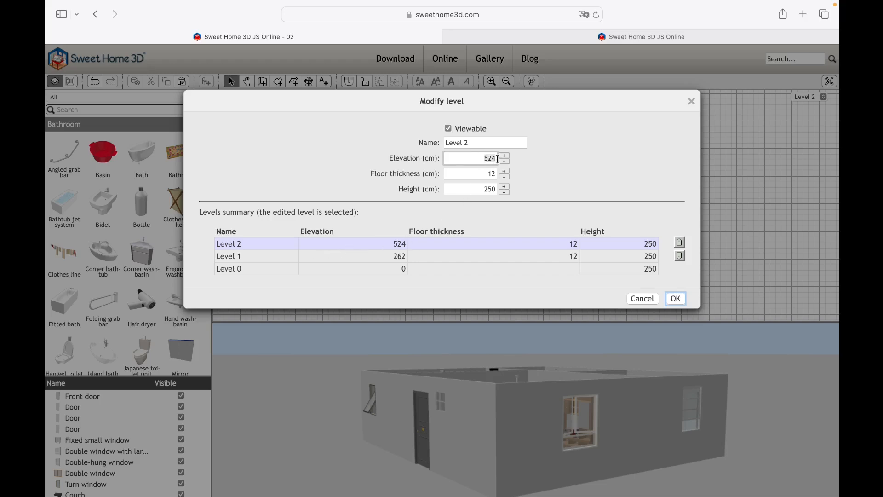
key("BackSpace")
key("BackSpace")
key("BackSpace")
type("-262")
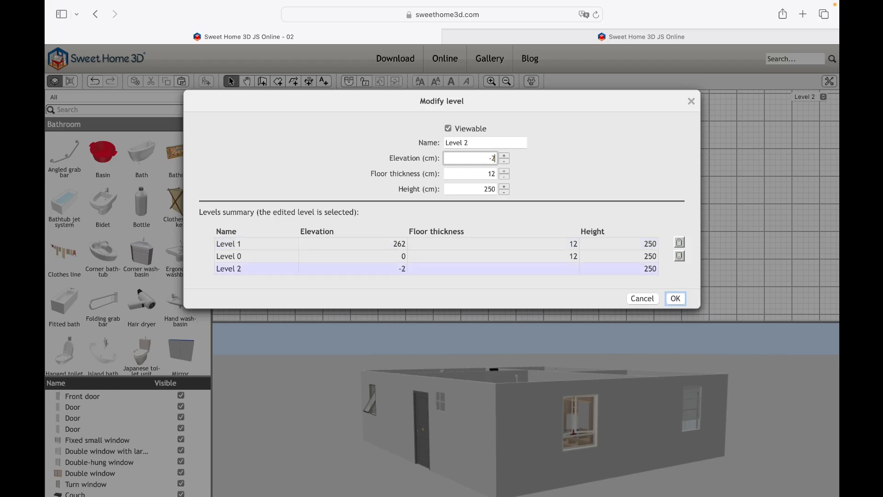
left_click(531, 177)
- Rename the new level as Level -1 and apply the level settings
left_click(515, 145)
key("BackSpace")
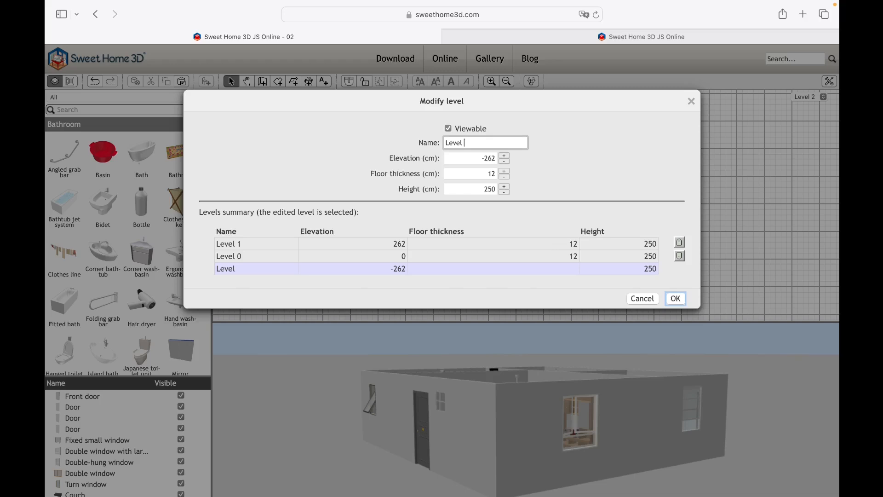
type("-1")
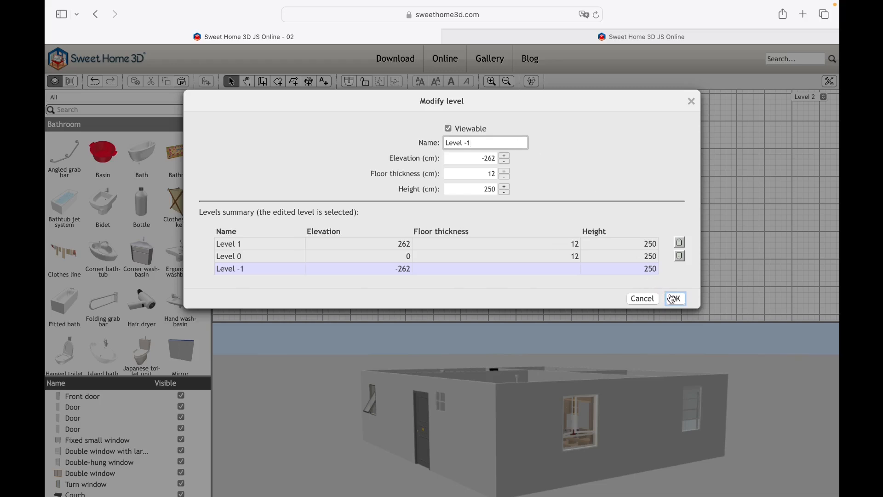
left_click(672, 298)
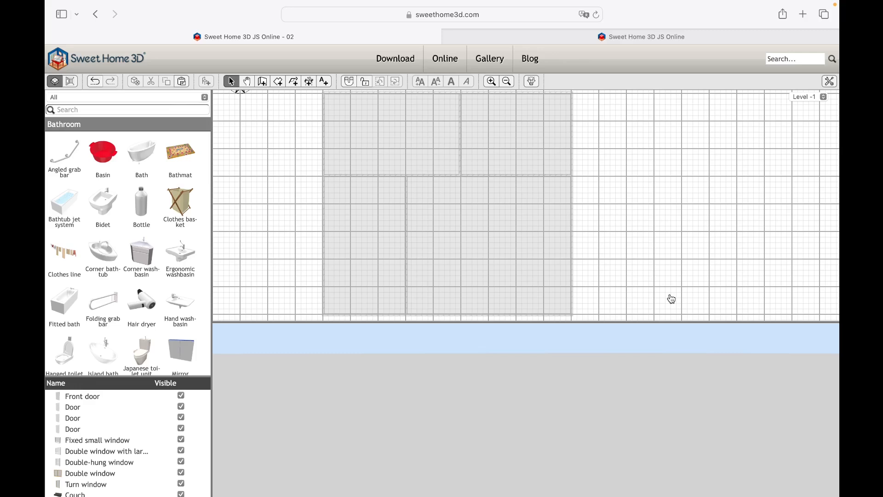
- On Level 0, extend the room's two eastern corners outward by about 200 cm to enlarge it to 88 m²
left_click(816, 99)
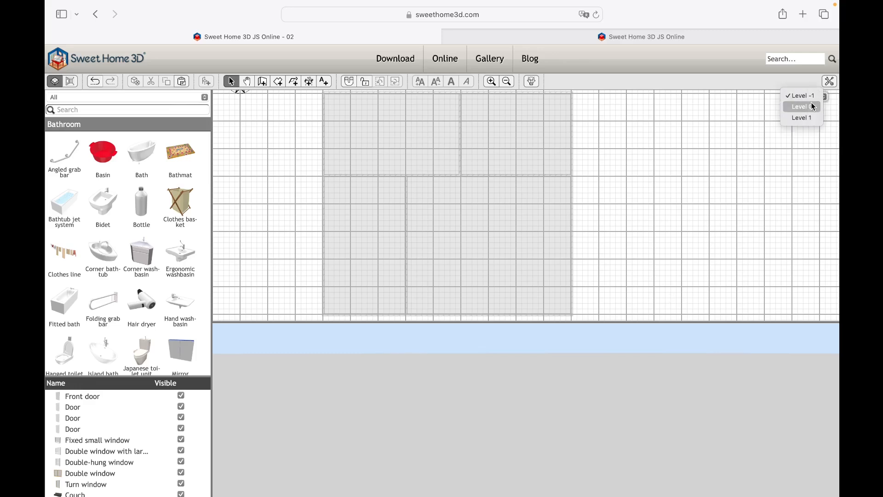
left_click(810, 103)
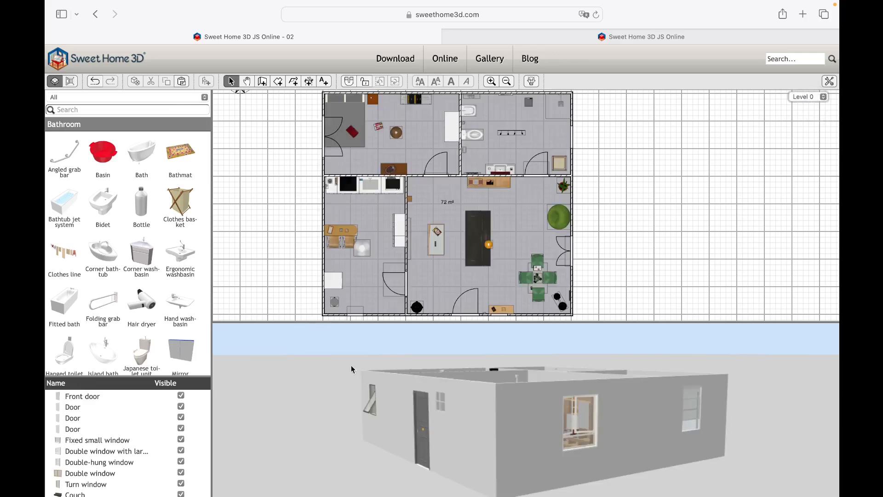
left_click_drag(351, 366, 391, 415)
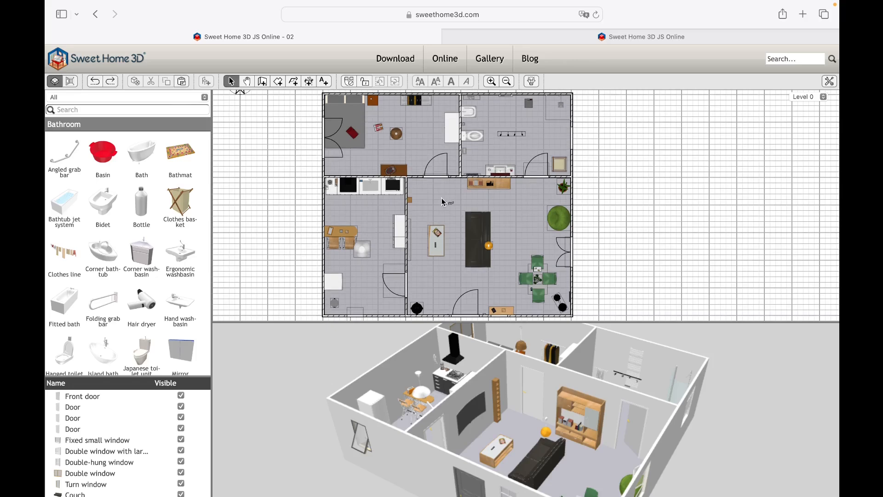
left_click(443, 202)
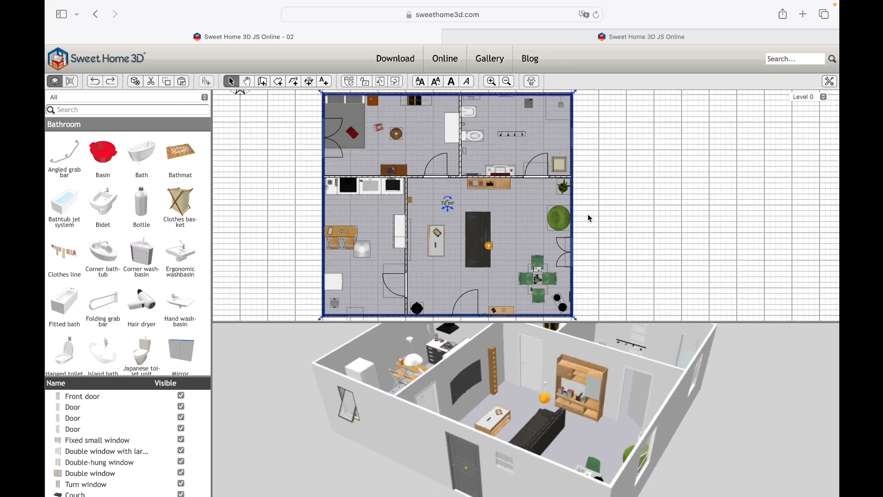
scroll(587, 216, "down", 2)
left_click_drag(575, 295, 627, 294)
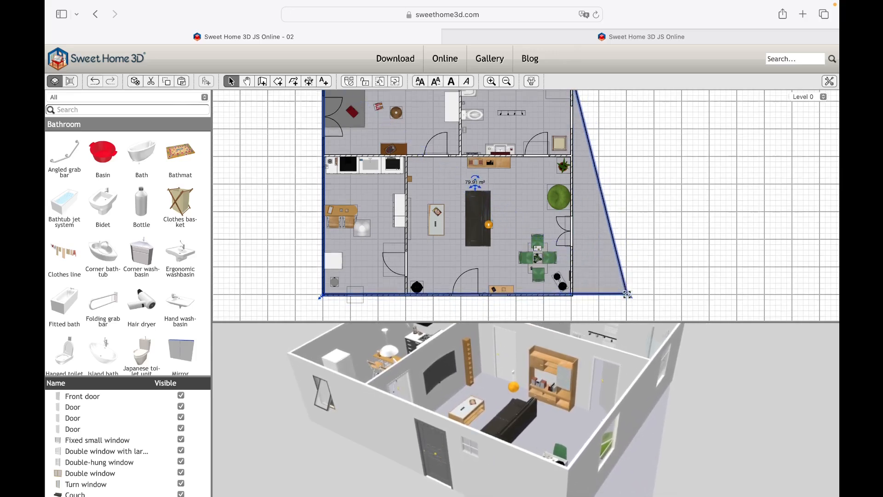
scroll(447, 193, "up", 2)
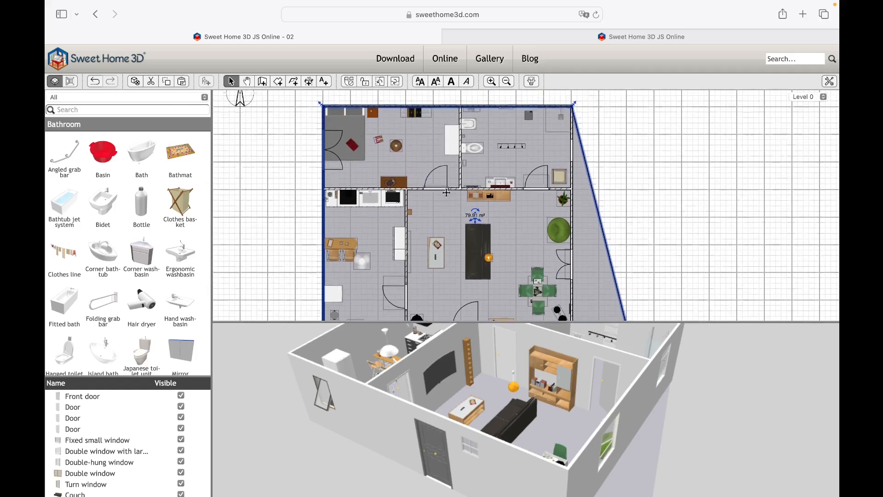
left_click_drag(572, 110, 628, 110)
left_click(671, 200)
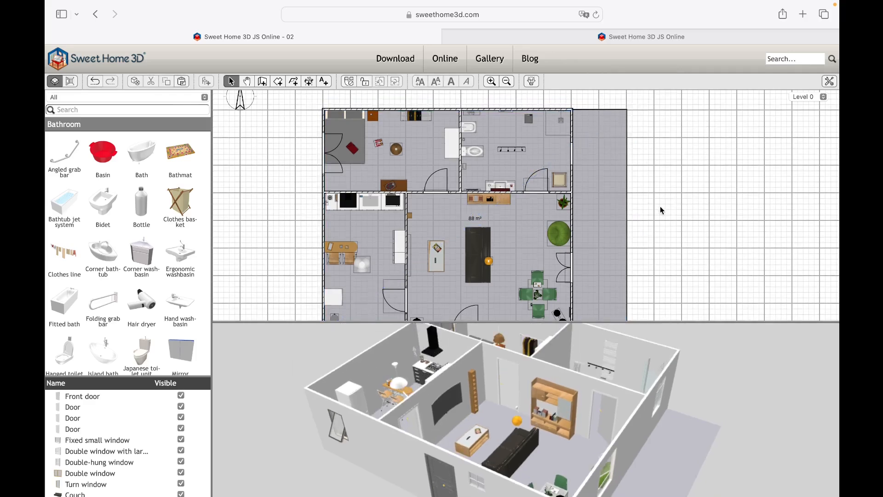
- Move both ends of Level 0's east wall to the enlarged room's edge and extend the horizontal partition to meet it
scroll(661, 206, "down", 2)
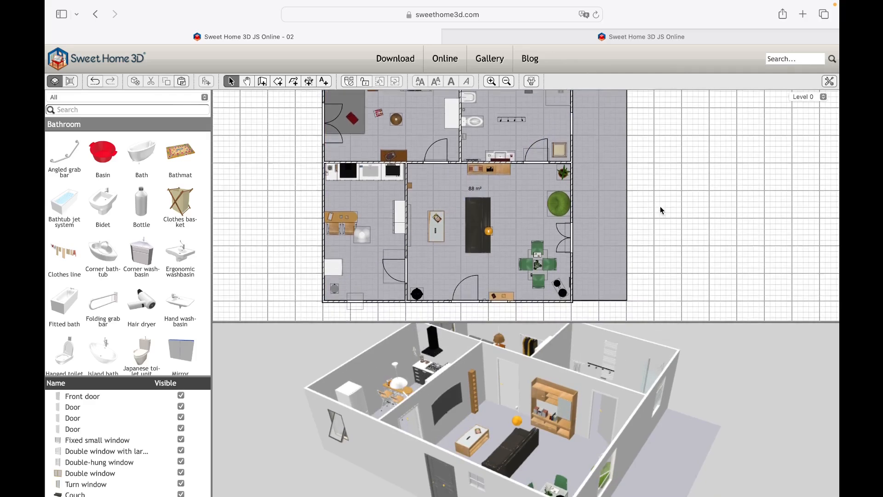
left_click_drag(571, 305, 626, 293)
scroll(649, 265, "up", 3)
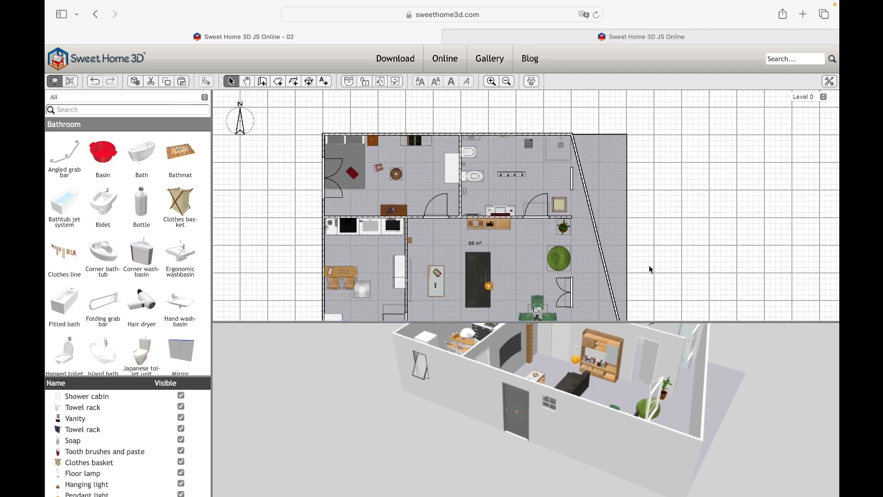
left_click_drag(573, 138, 594, 134)
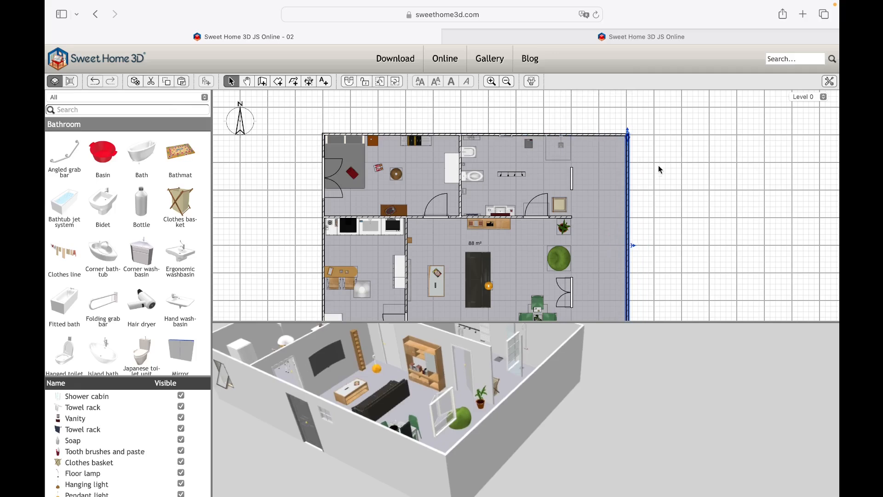
scroll(663, 170, "down", 2)
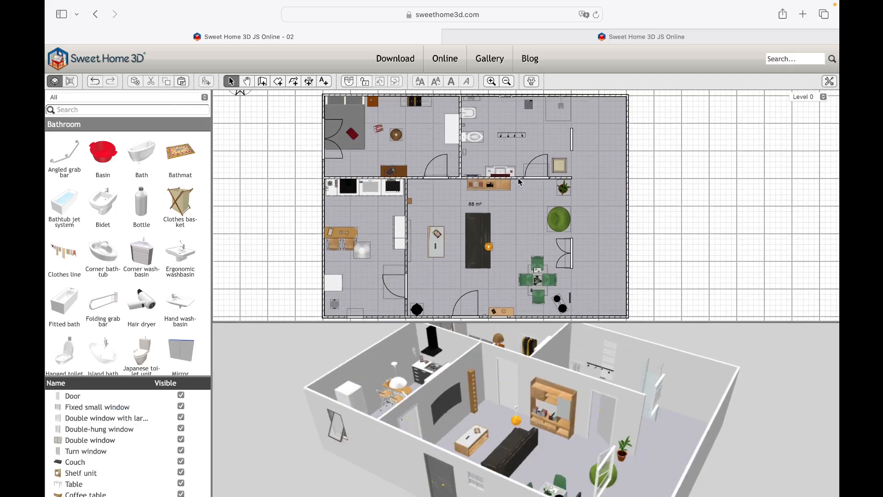
left_click(520, 177)
left_click_drag(572, 177, 629, 177)
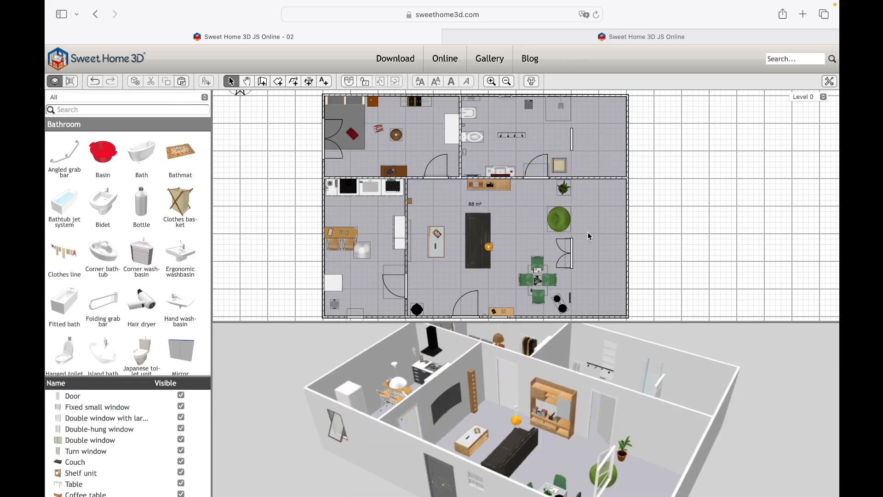
- Move the living-room double window to the south wall, the bathroom window to the east wall, and the shower cabin and clothes basket eastward
left_click_drag(567, 253, 597, 313)
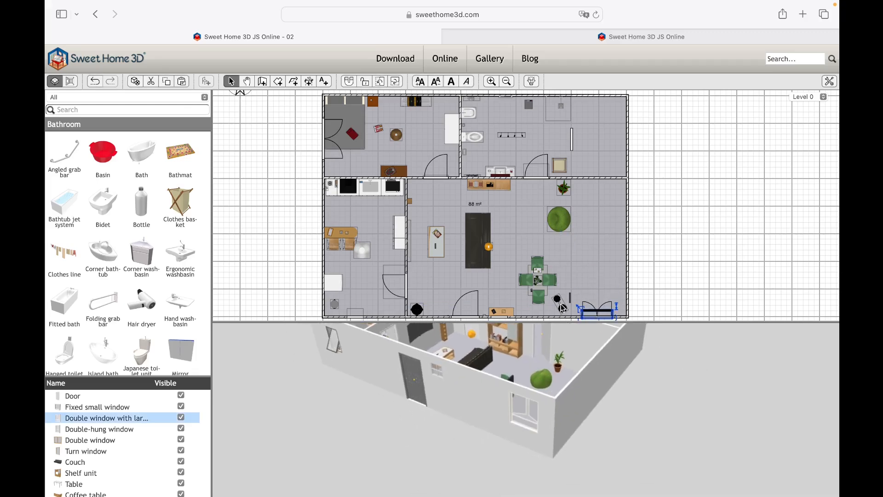
left_click_drag(572, 138, 627, 139)
left_click_drag(562, 111, 618, 111)
left_click_drag(627, 139, 627, 151)
left_click_drag(559, 165, 597, 164)
- Rearrange the plant, puff and dining set in the living room, and shift the bathroom door and fittings eastward
left_click_drag(564, 188, 415, 187)
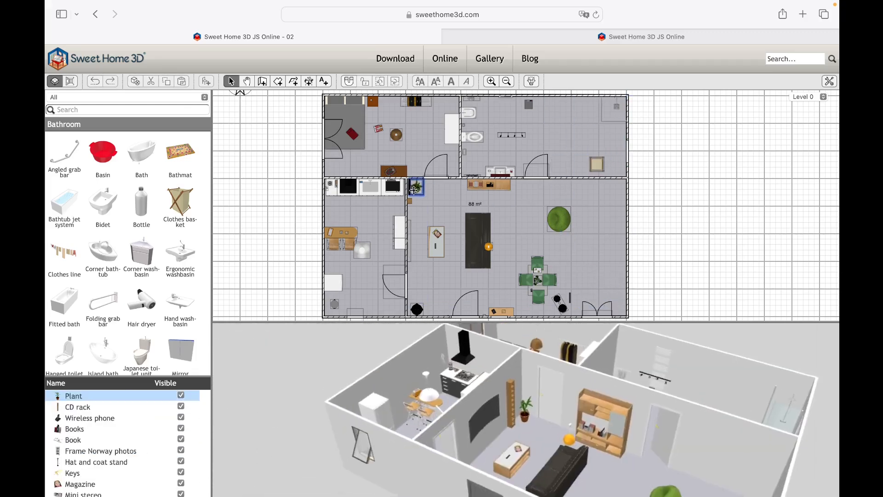
left_click_drag(541, 171, 565, 171)
left_click_drag(559, 219, 532, 205)
left_click_drag(520, 193, 540, 189)
left_click_drag(533, 205, 533, 194)
left_click_drag(560, 168, 567, 168)
left_click_drag(511, 135, 548, 135)
left_click_drag(528, 104, 564, 105)
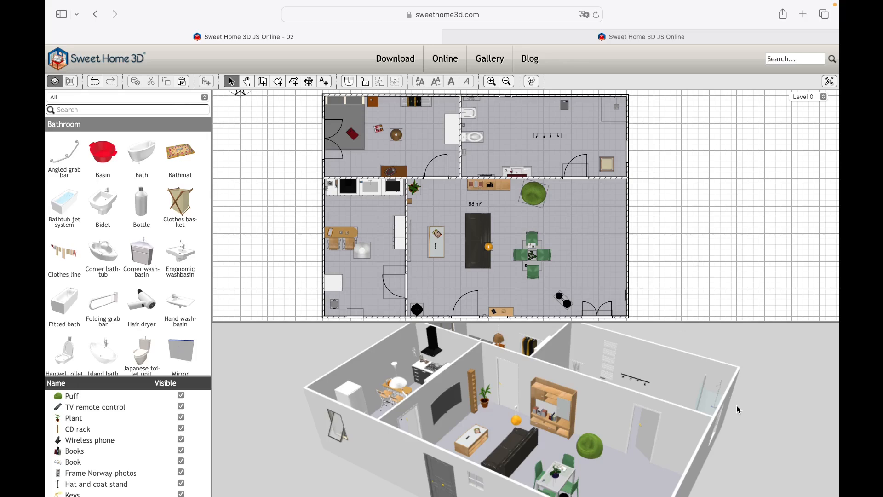
- Copy the 88 m² room and its four outer walls from Level 0 and paste them onto Level 1
left_click_drag(737, 408, 696, 411)
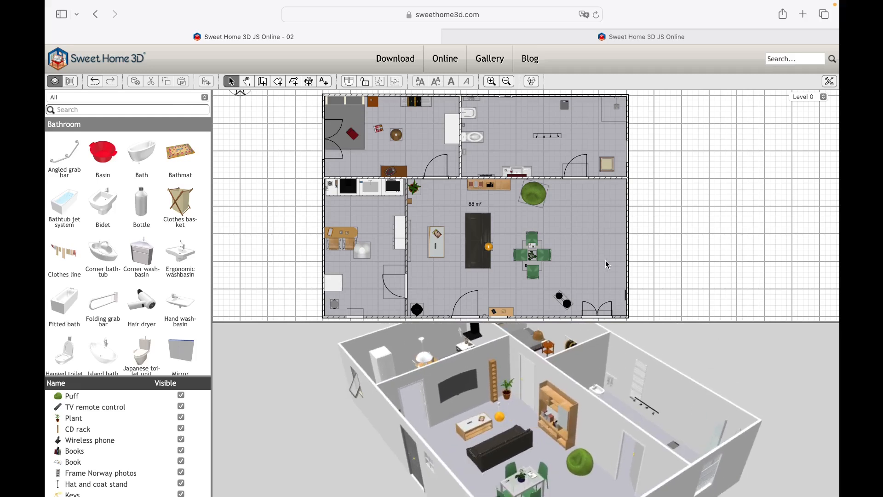
left_click(600, 230)
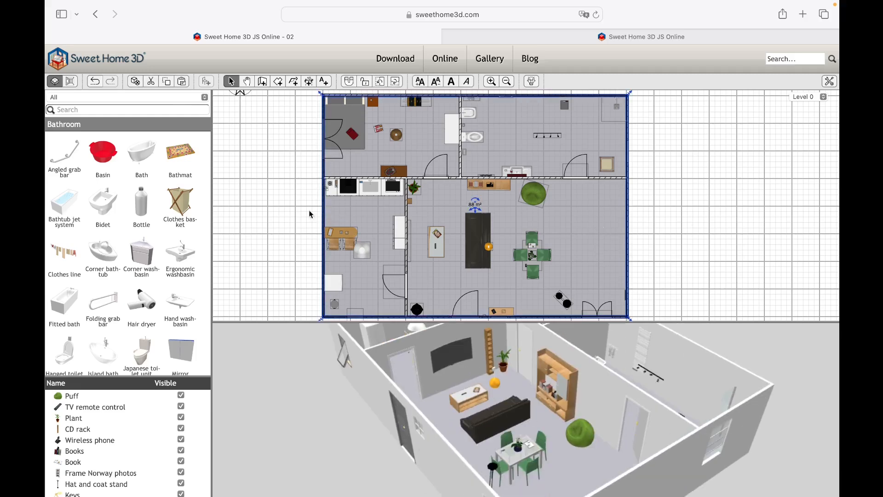
left_click(391, 95, "shift")
left_click(627, 201, "shift")
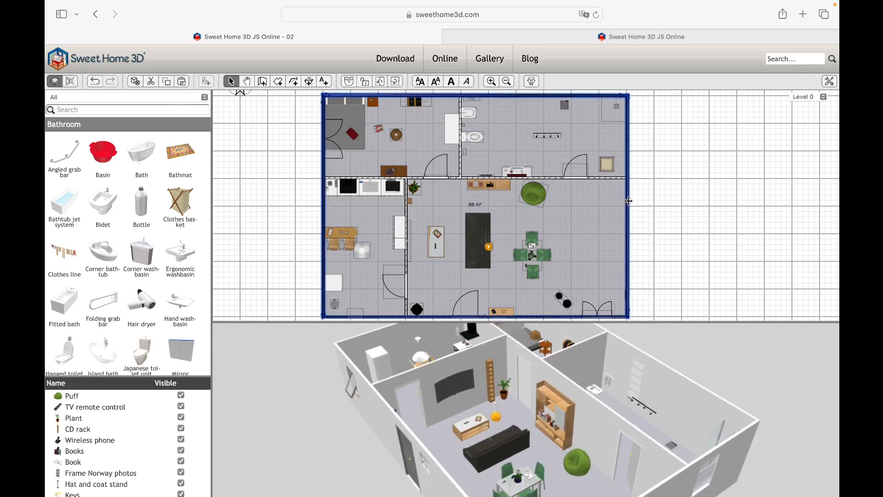
left_click(557, 317, "shift")
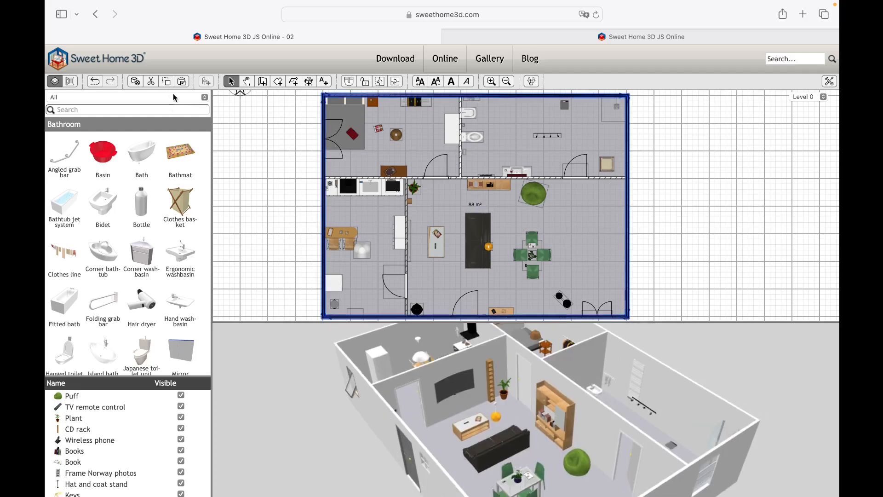
left_click(164, 80)
left_click(804, 98)
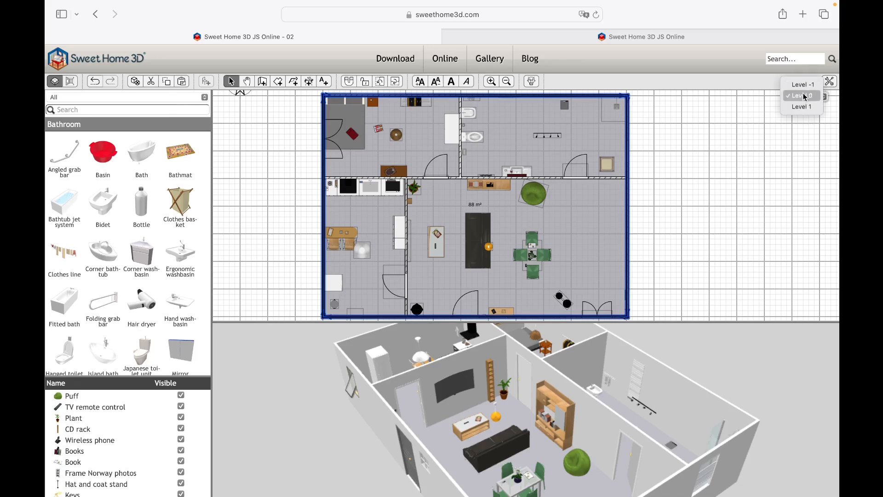
left_click(804, 108)
right_click(440, 209)
left_click(461, 238)
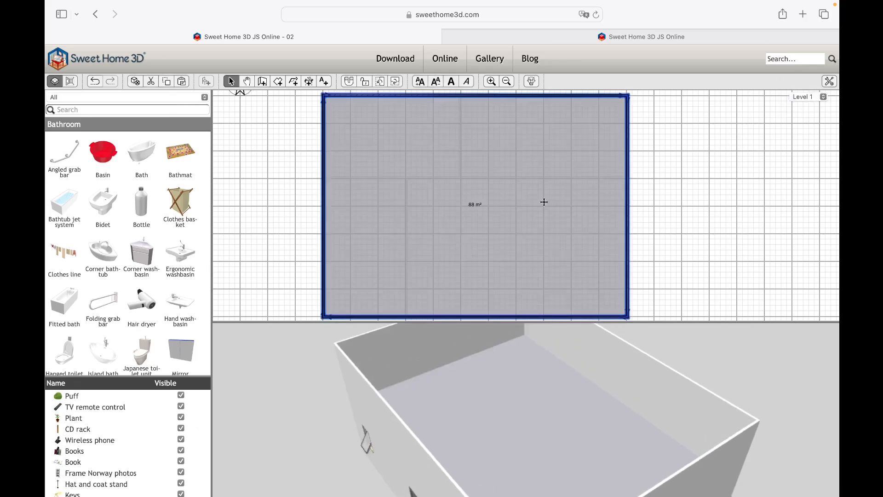
- Paste the copied room and outer walls onto Level -1
left_click(802, 97)
left_click(802, 73)
right_click(635, 174)
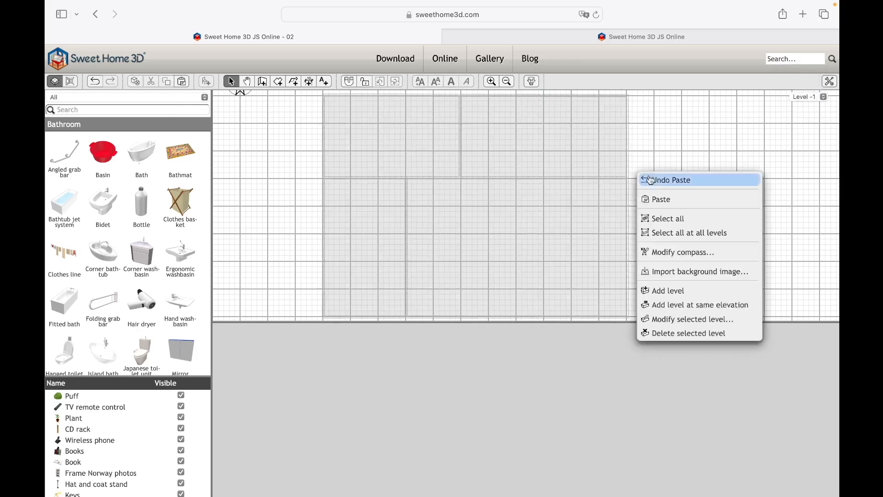
left_click(663, 203)
left_click(709, 178)
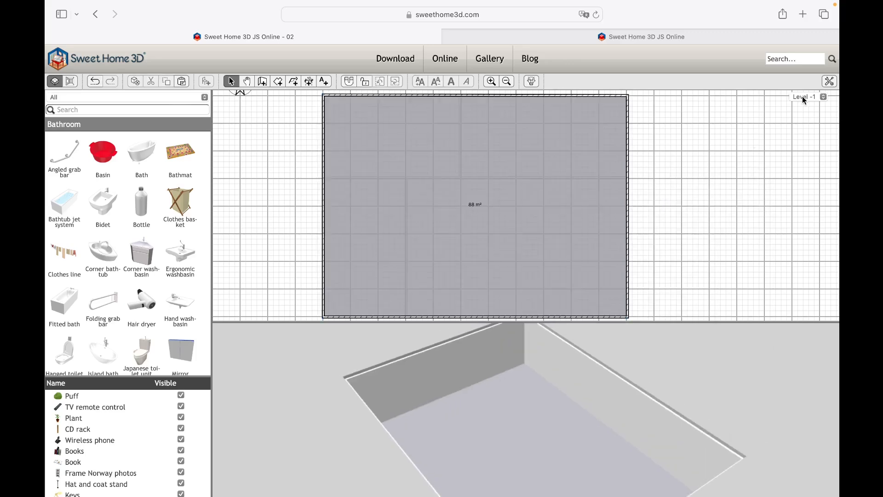
- Return to Level 0 and display all levels in the 3D view
left_click(804, 98)
left_click(803, 106)
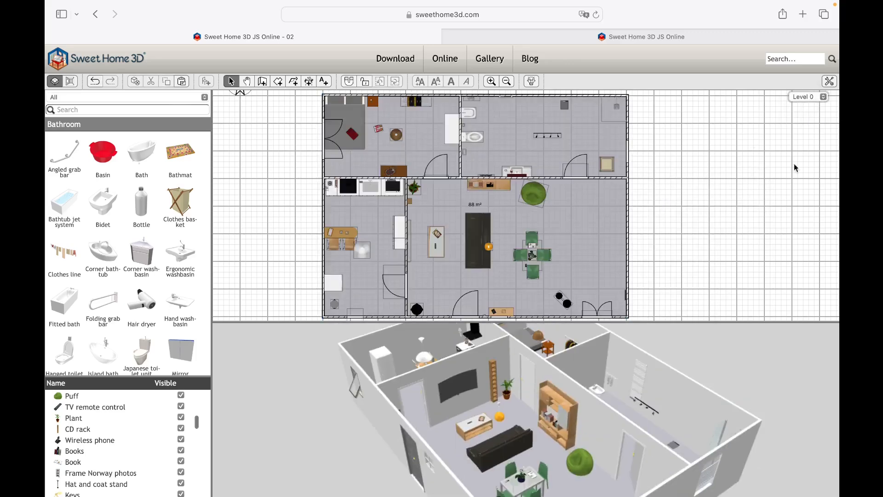
right_click(740, 362)
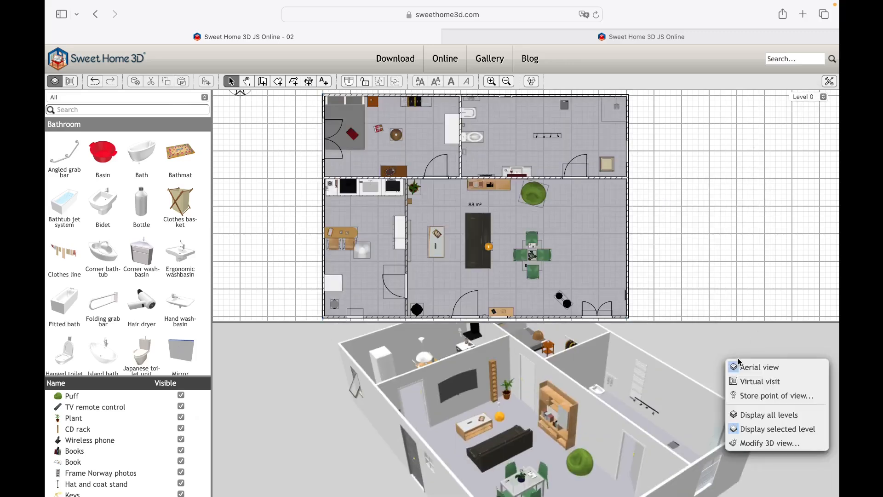
left_click(766, 421)
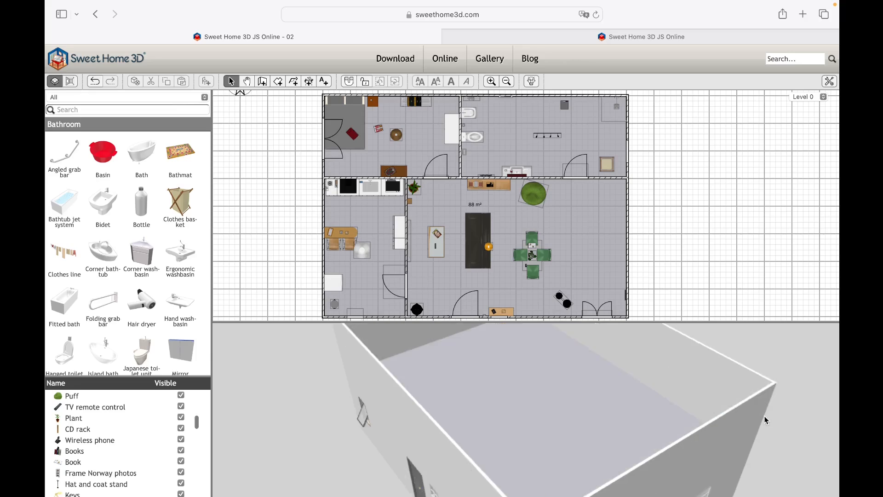
- Compare all levels with the selected level in the 3D view, ending with only the selected level displayed
right_click(565, 450)
left_click(599, 474)
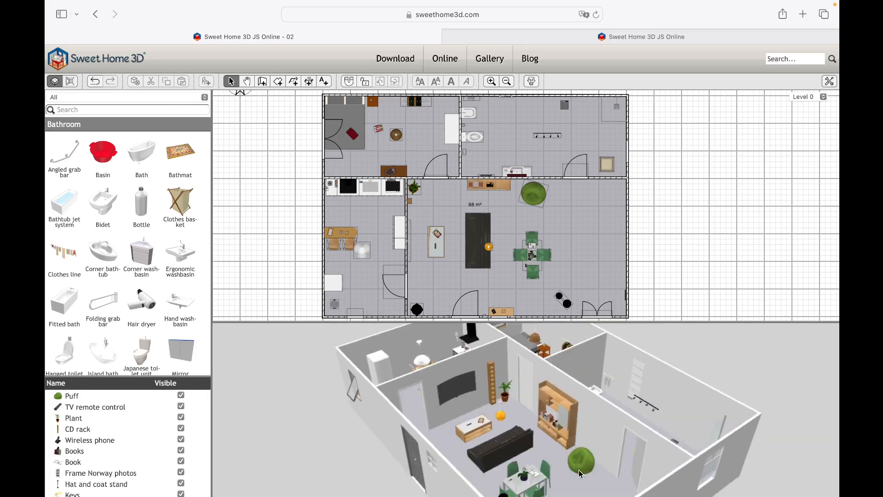
right_click(709, 366)
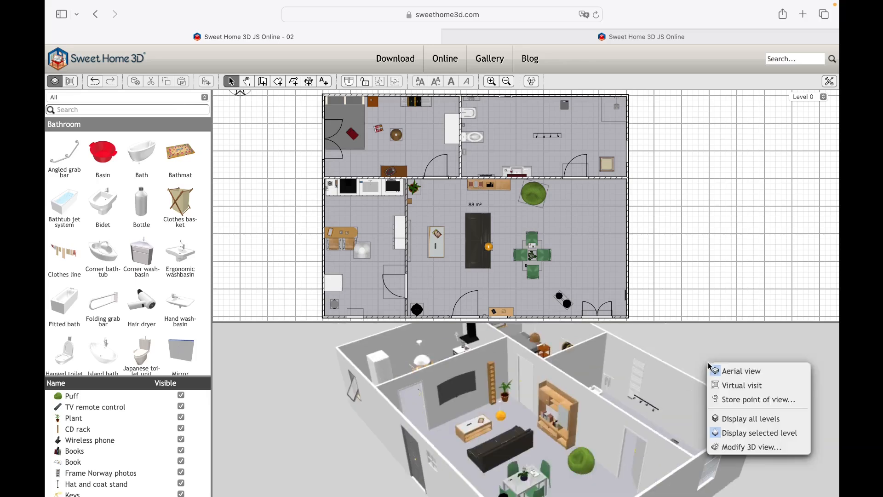
left_click(732, 419)
left_click_drag(554, 437, 678, 380)
right_click(761, 399)
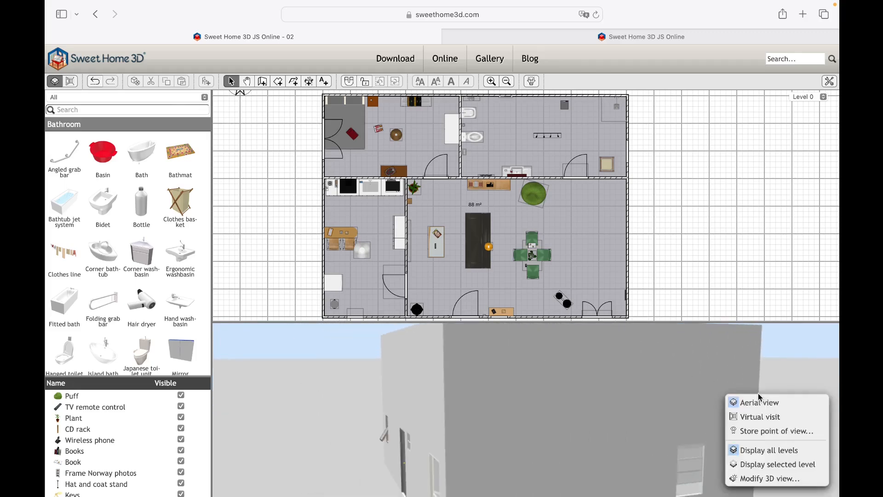
left_click(767, 465)
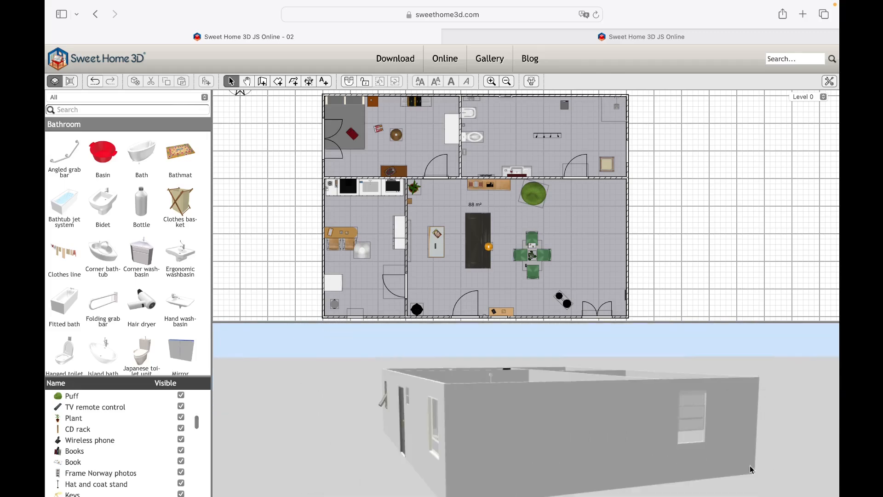
left_click_drag(460, 358, 425, 412)
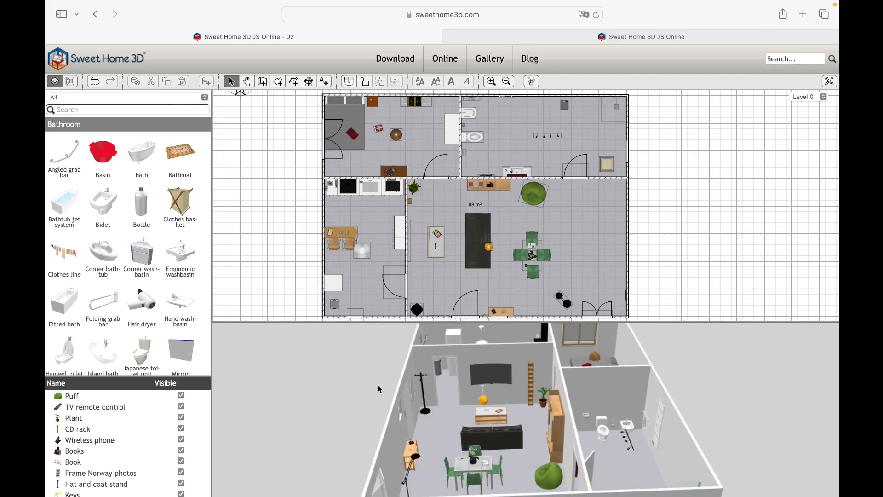
- Place a staircase with open stringer from the Staircases category along the east side of the Level 0 living room
left_click(175, 98)
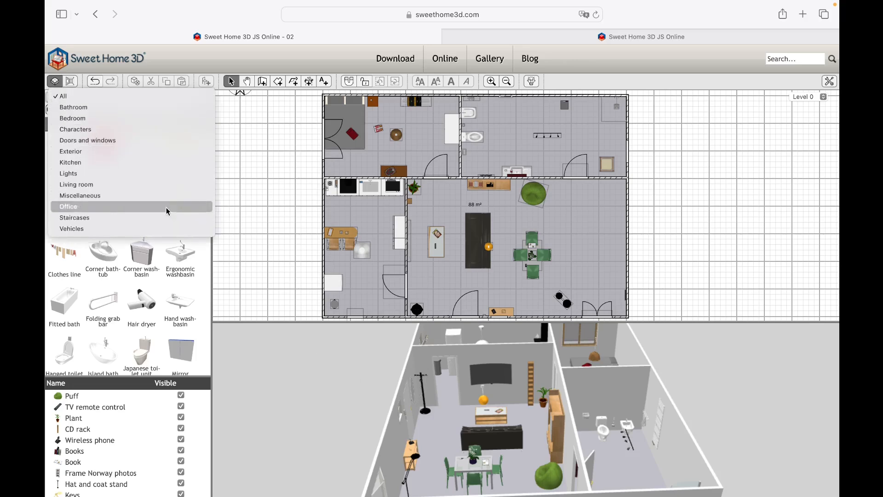
left_click(168, 219)
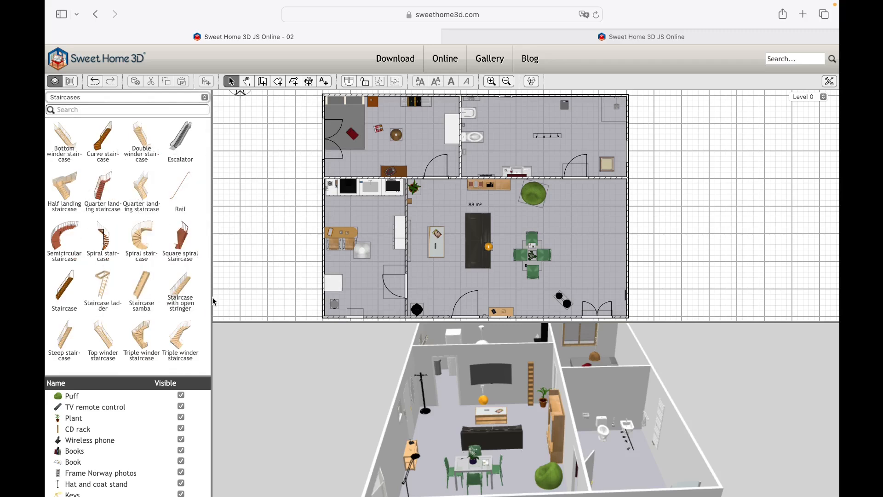
scroll(214, 302, "down", 1)
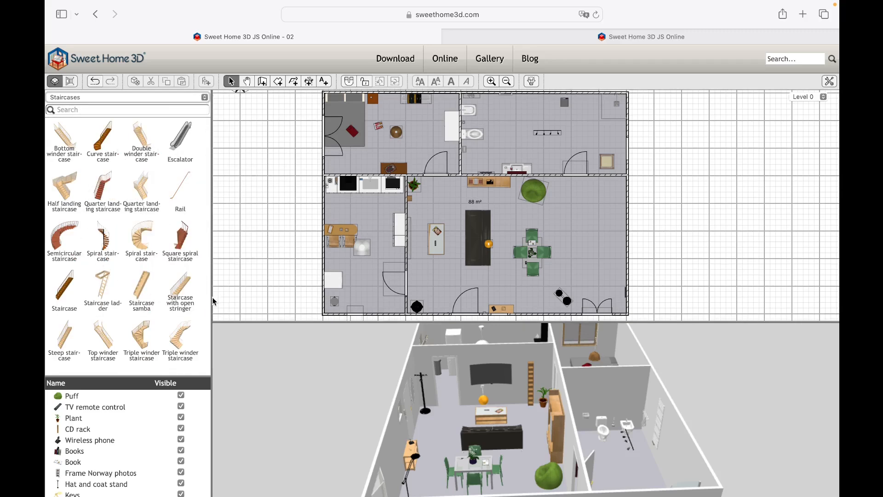
scroll(214, 302, "up", 1)
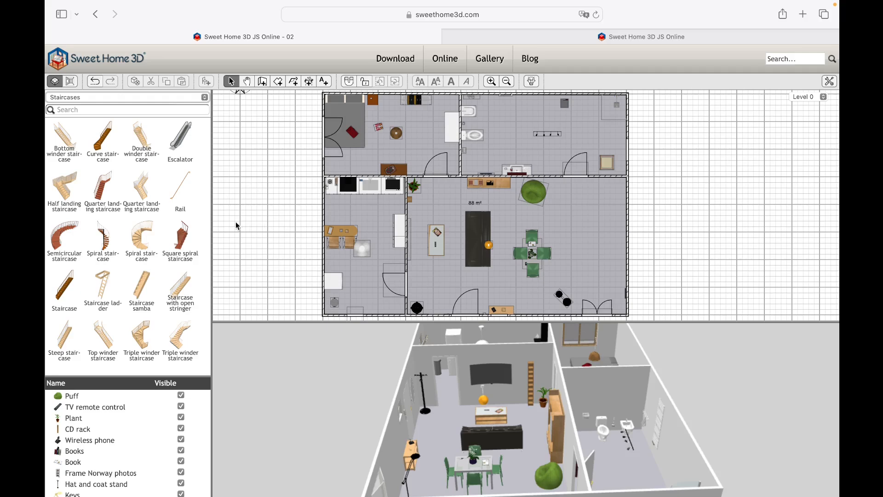
left_click_drag(180, 291, 592, 240)
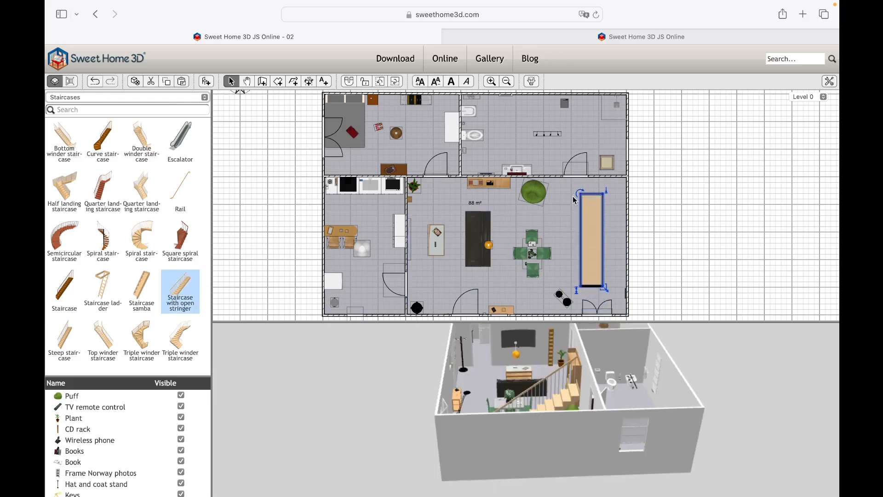
- Place a second staircase with open stringer on Level -1 against the east wall
left_click(810, 98)
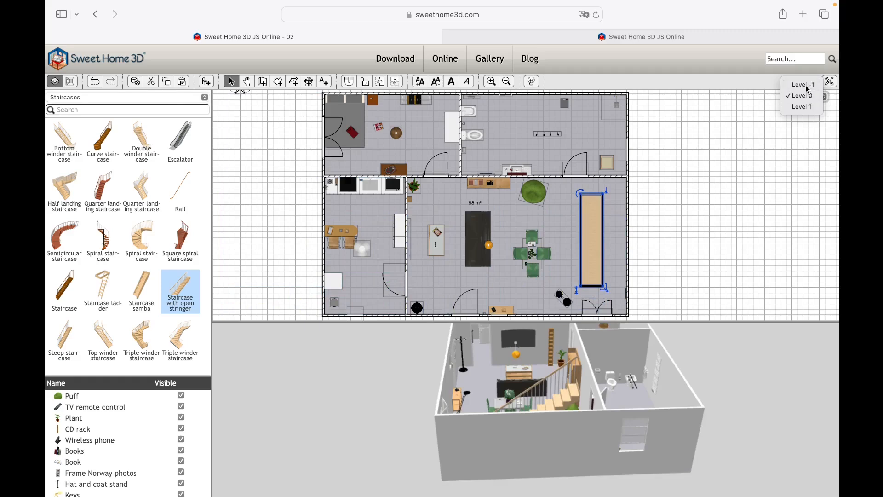
left_click(804, 110)
left_click_drag(176, 292, 602, 185)
- Return to Level 0 and examine both staircases in 3D, along with the furniture settings of the one at the east wall
left_click(803, 97)
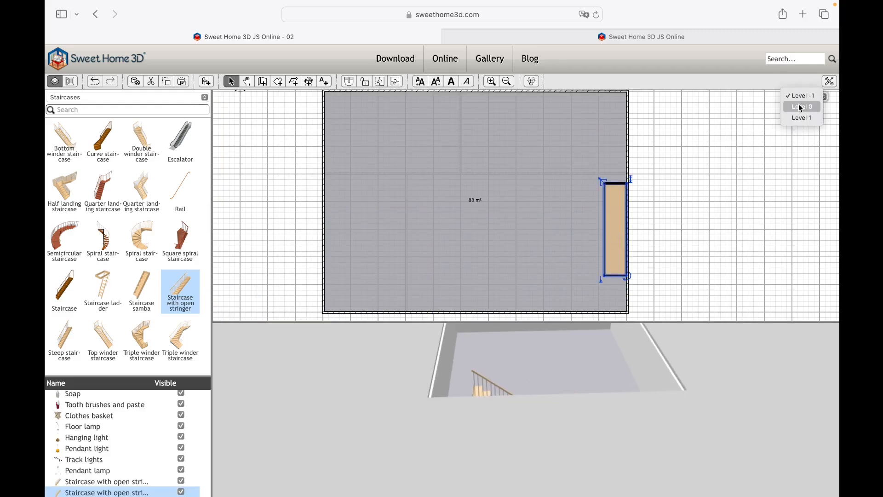
left_click(802, 108)
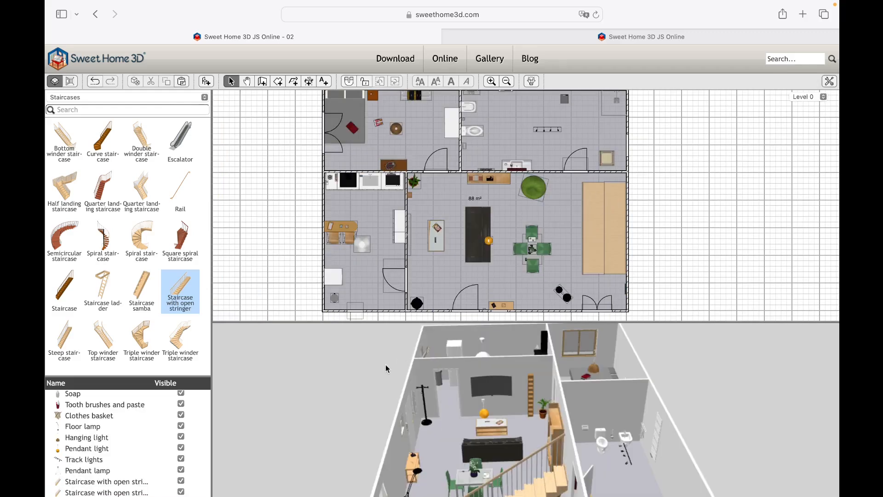
left_click_drag(373, 358, 425, 347)
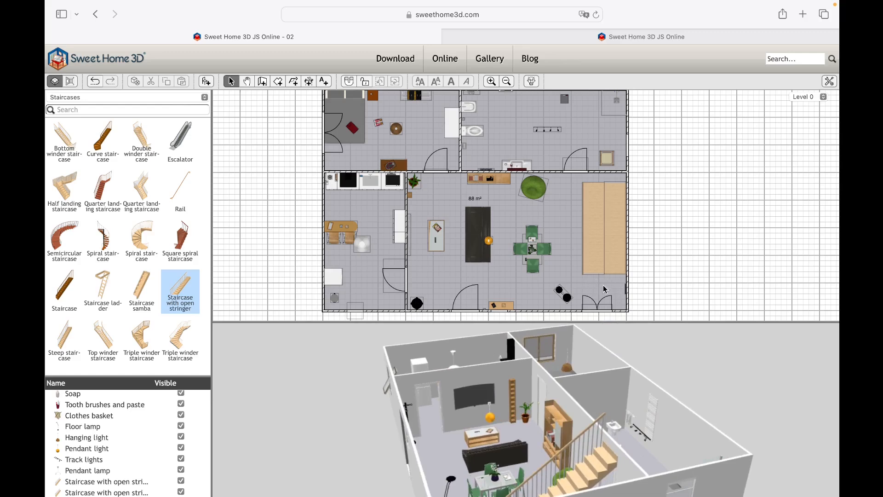
left_click_drag(476, 421, 651, 401)
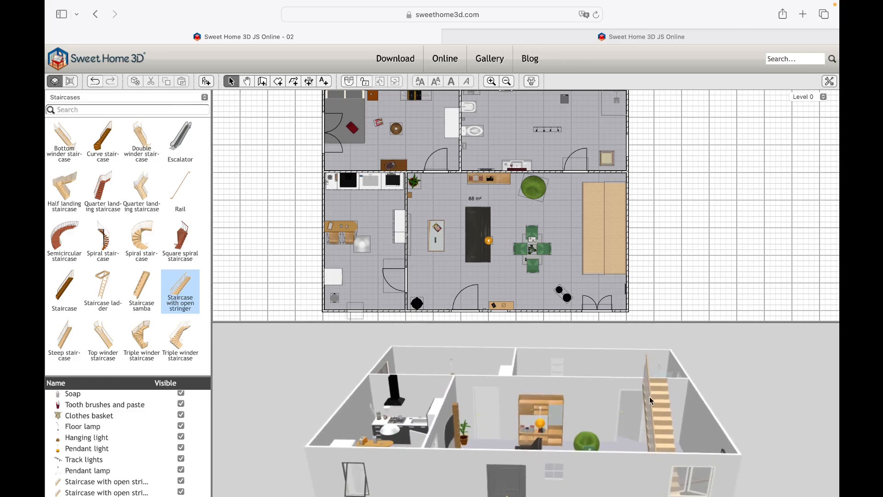
left_click(617, 251)
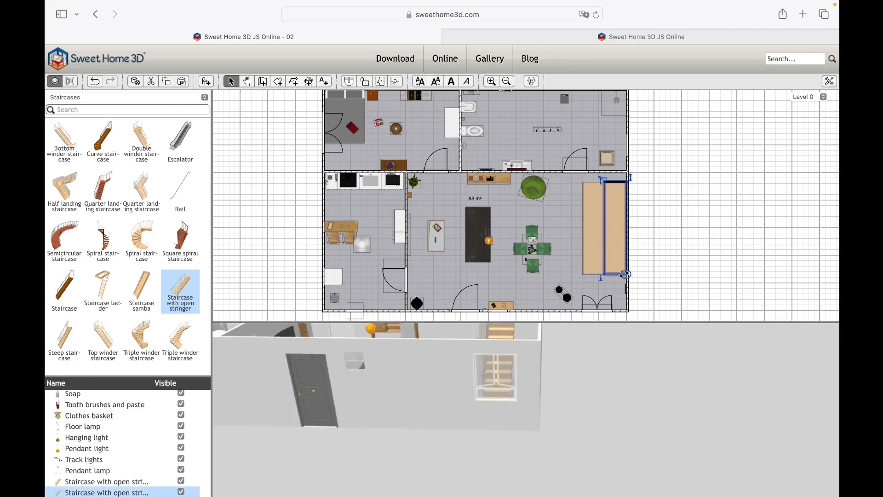
double_click(614, 236)
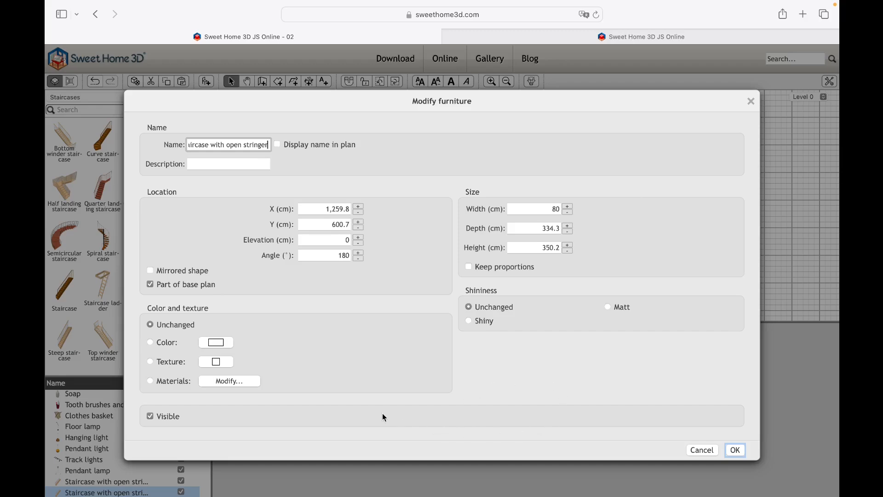
left_click(736, 451)
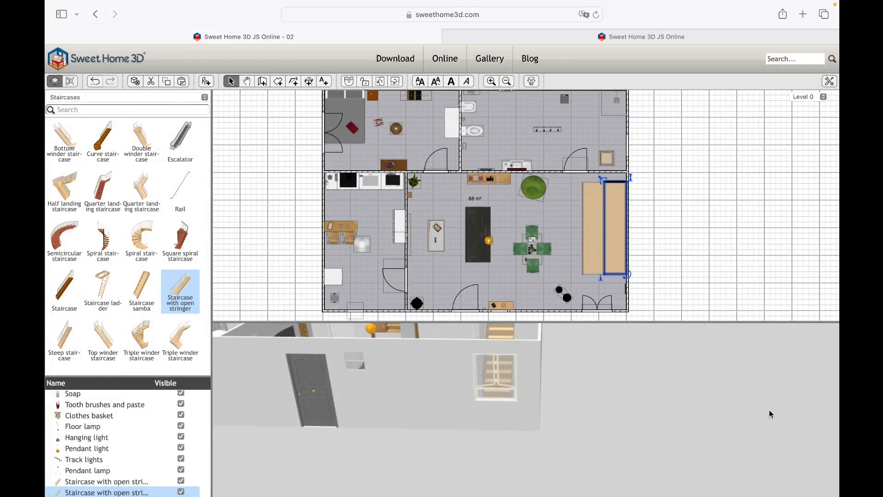
left_click(698, 266)
left_click_drag(710, 374, 831, 402)
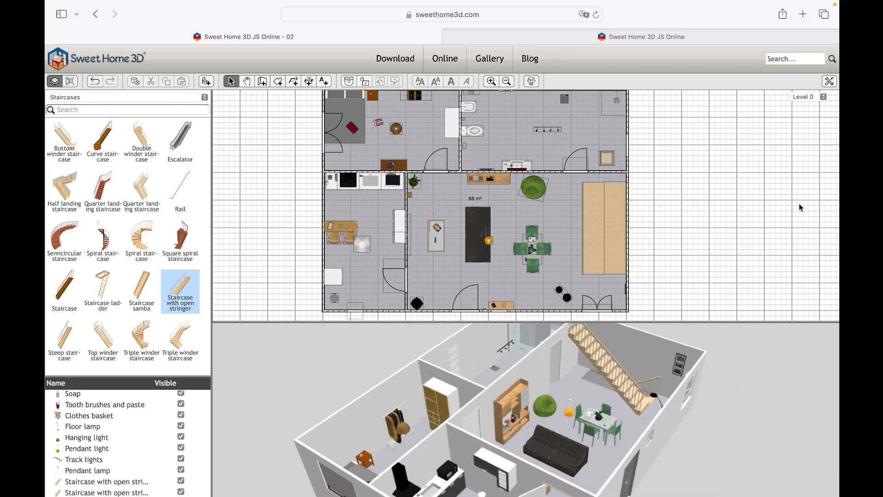
- On Level -1, place a treadmill and an abdominal bench from the Miscellaneous category in the southeast part of the basement
left_click(823, 97)
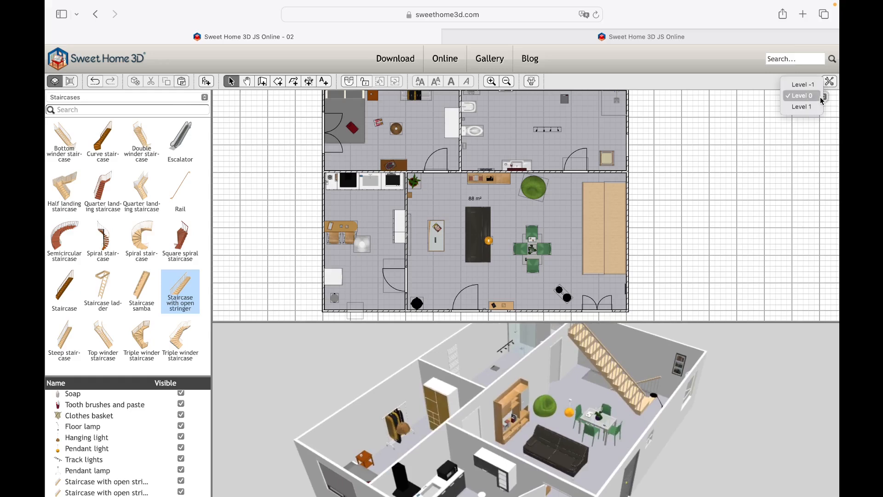
left_click(811, 86)
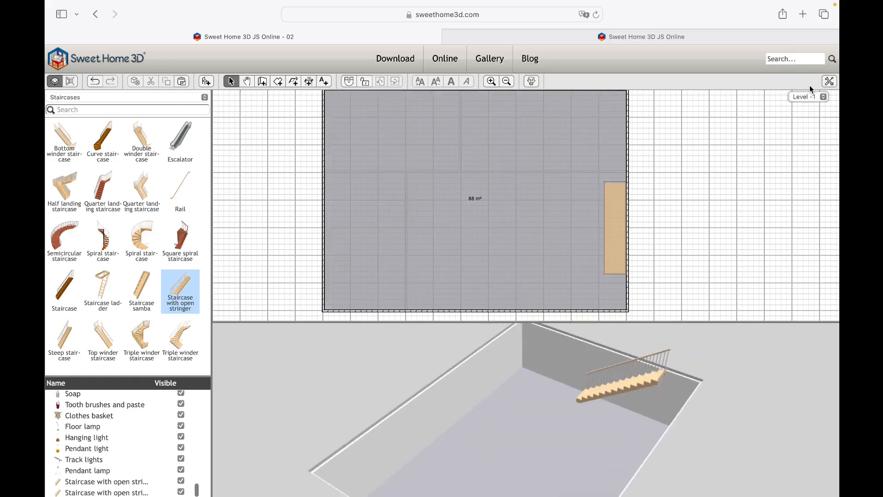
left_click_drag(700, 373, 250, 368)
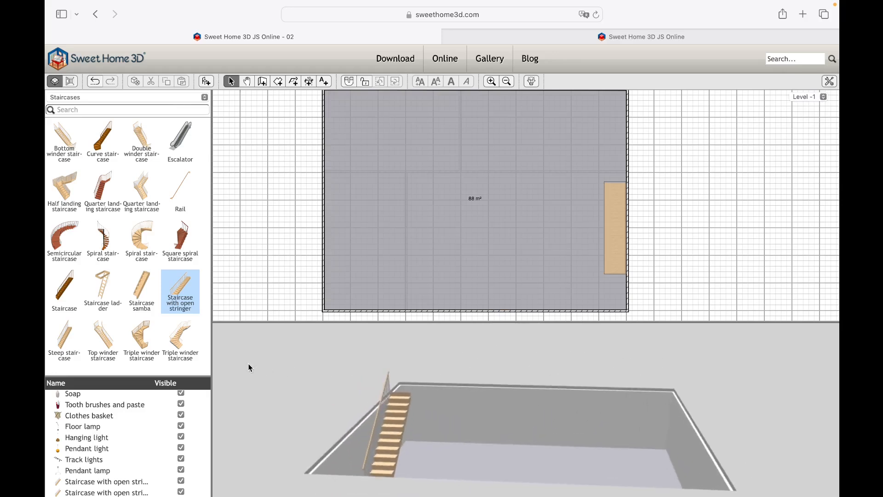
left_click_drag(434, 395, 339, 357)
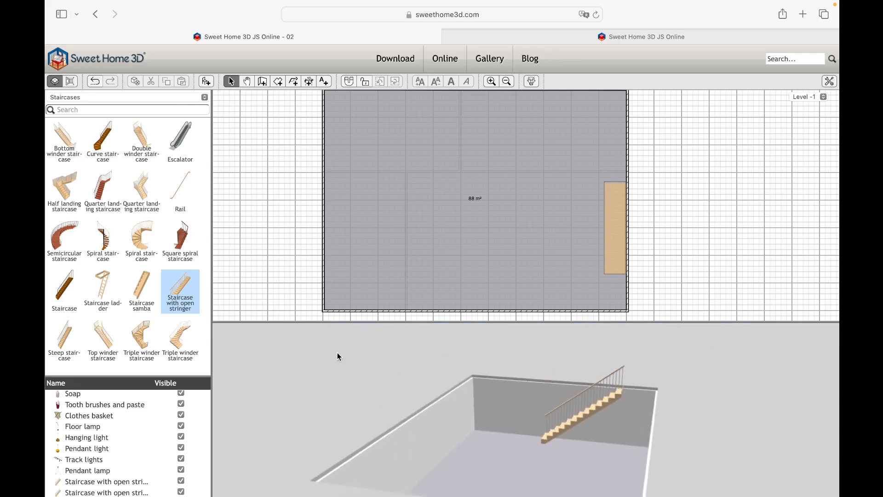
left_click(205, 97)
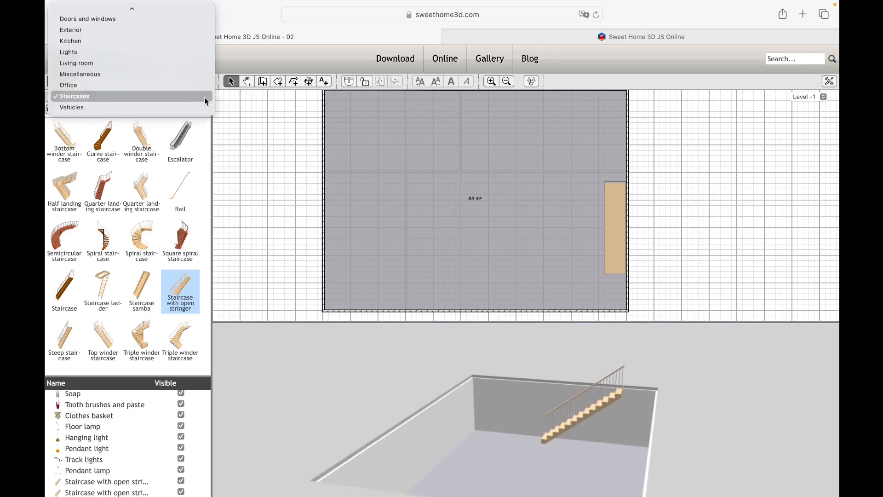
left_click(201, 73)
scroll(161, 170, "down", 10)
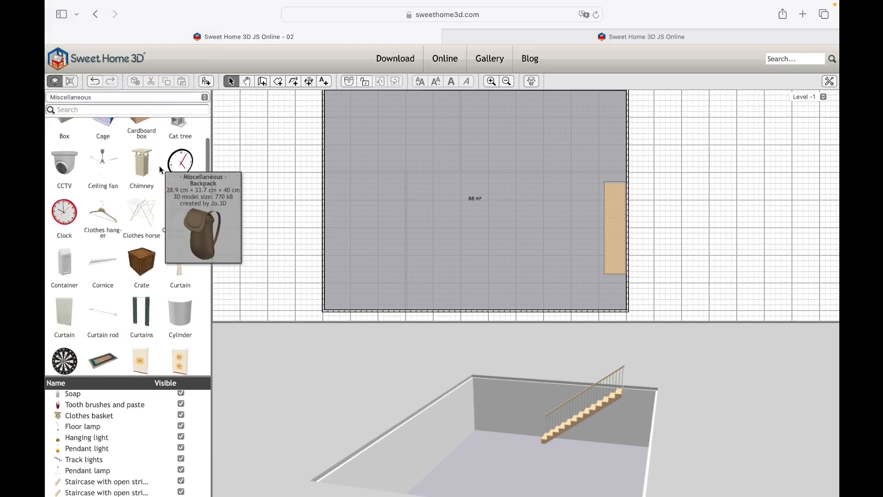
scroll(161, 170, "down", 10)
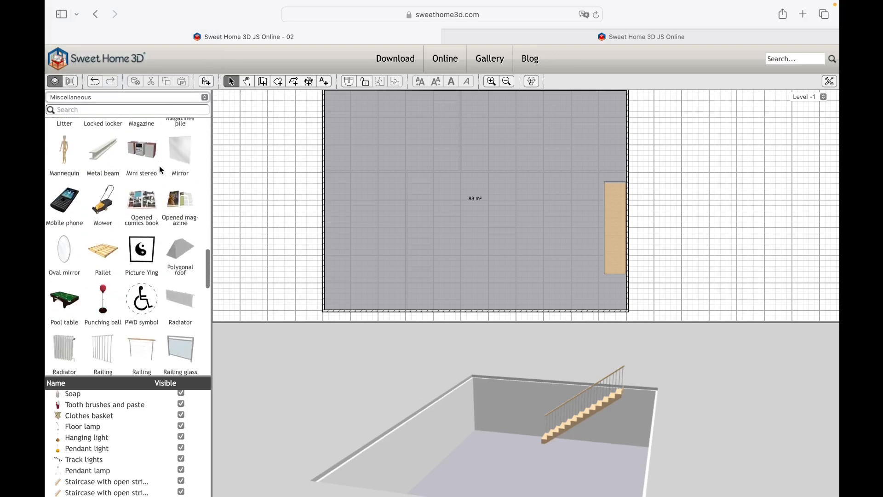
left_click_drag(65, 244, 508, 228)
scroll(92, 184, "up", 20)
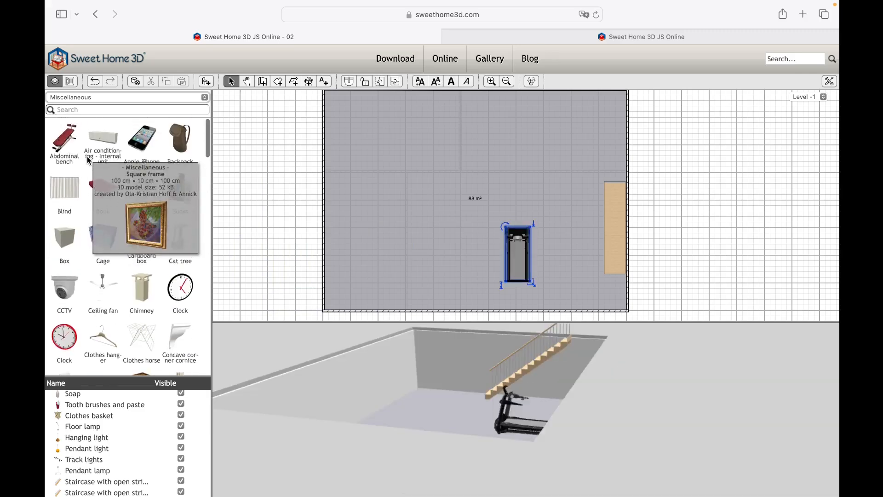
left_click_drag(64, 140, 570, 260)
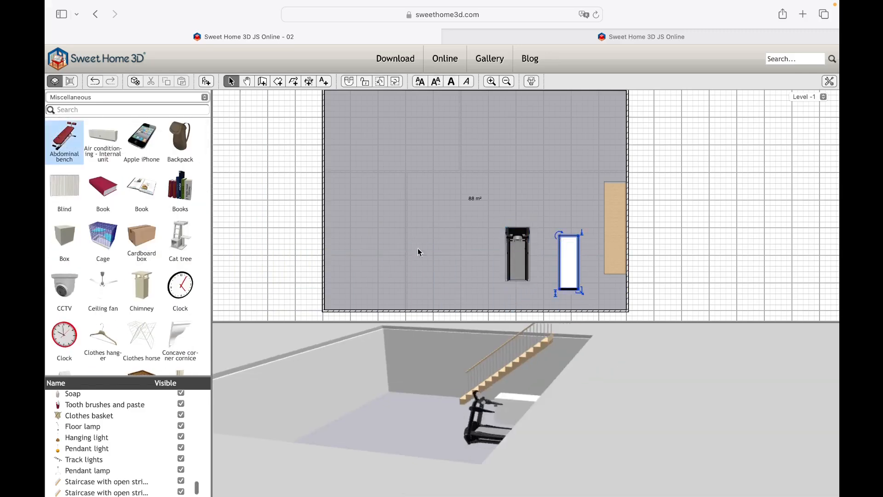
- Place a pool table in the southwest part of the basement
scroll(116, 251, "down", 10)
scroll(116, 251, "down", 10)
left_click_drag(64, 221, 375, 232)
- Add a curved wall TV, two armchairs facing it and a guitar at the north side of the basement
left_click(127, 97)
left_click(92, 87)
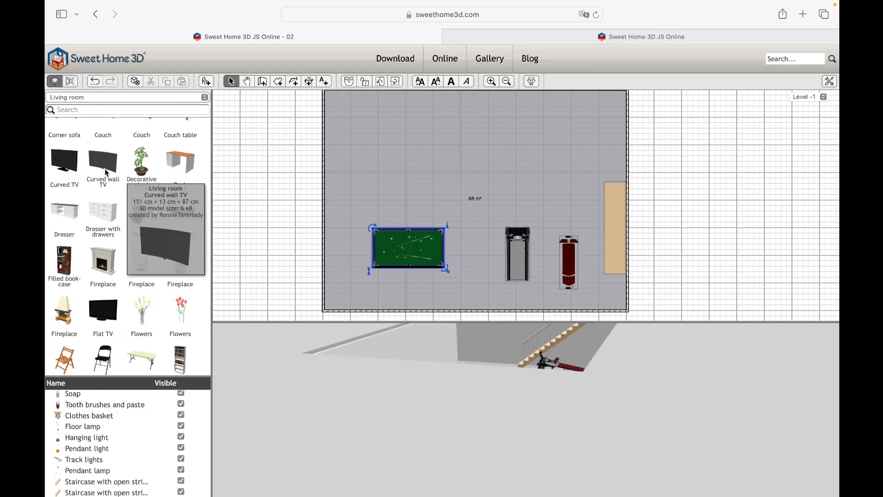
left_click_drag(104, 172, 466, 94)
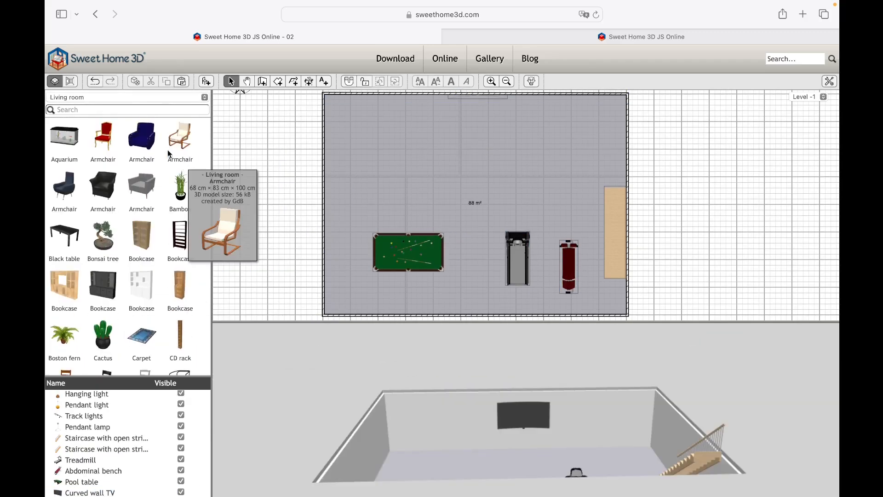
left_click_drag(168, 151, 440, 139)
left_click_drag(177, 141, 490, 123)
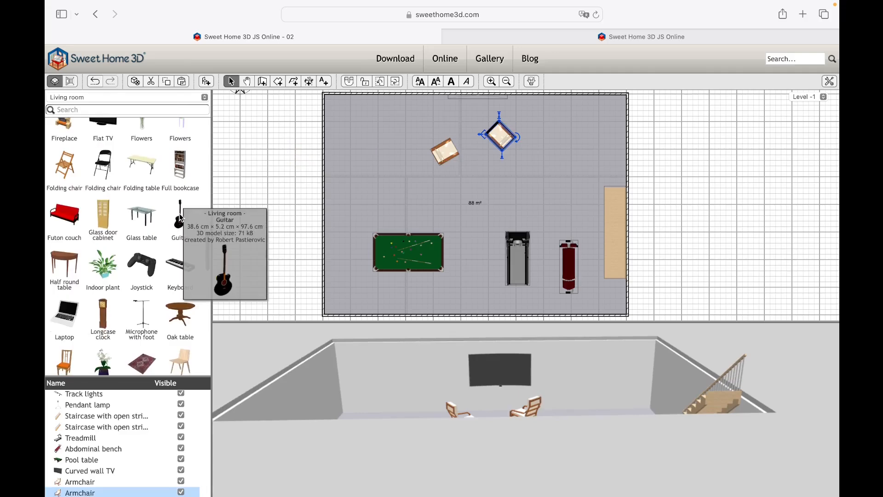
left_click_drag(180, 220, 382, 98)
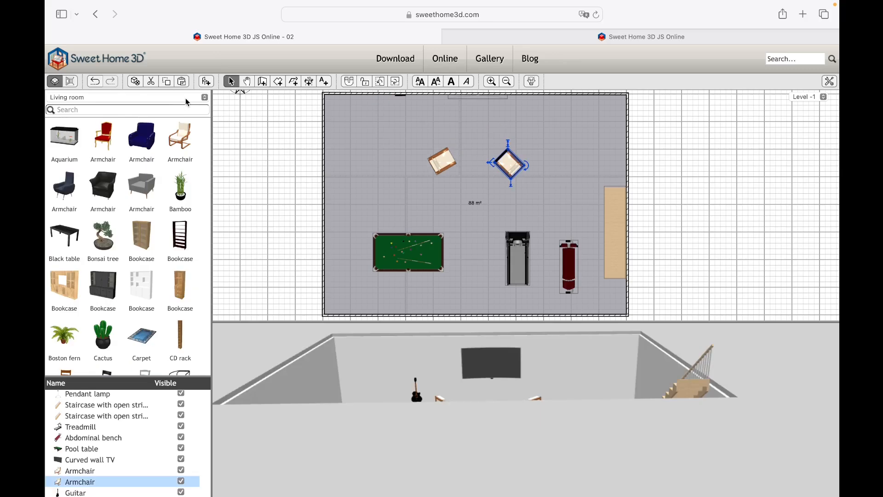
- Add a rug with a table on it in front of the wall TV, and a wooden wall unit along the west wall
left_click(205, 97)
left_click(64, 97)
left_click_drag(141, 337, 460, 125)
scroll(128, 230, "down", 5)
left_click_drag(180, 138, 462, 122)
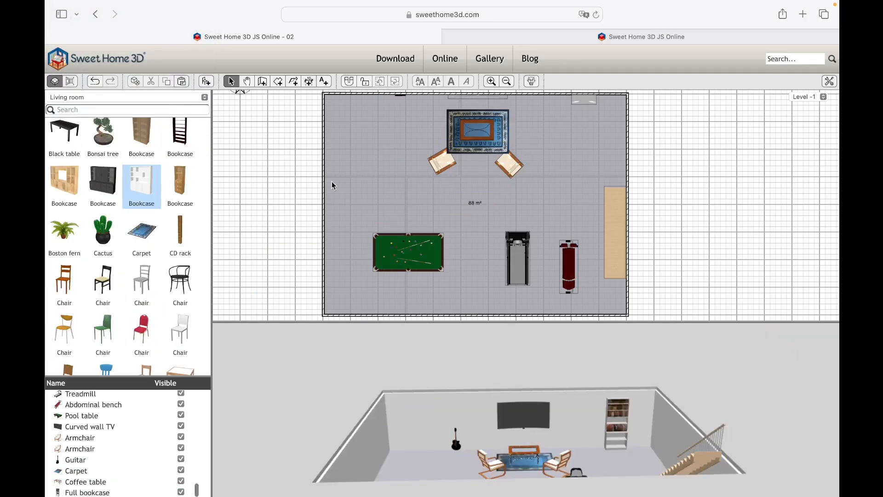
left_click_drag(64, 184, 325, 158)
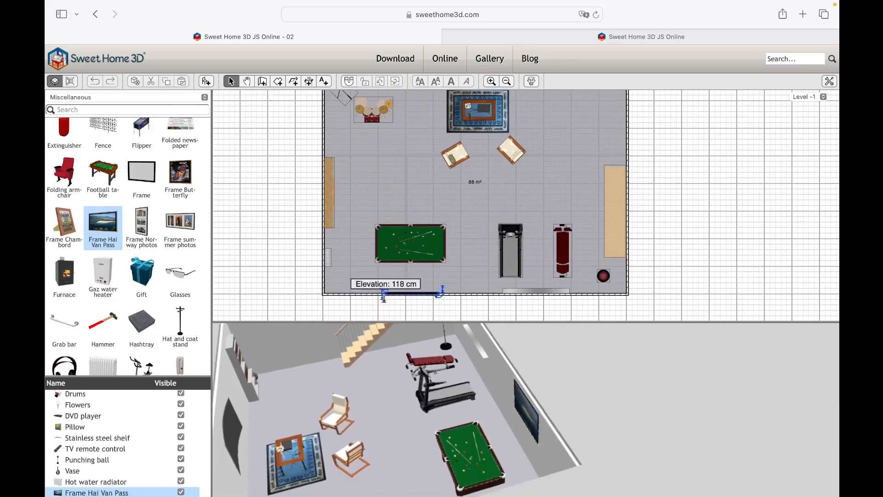
- Place a speaker beside the wall TV and track lights at the centre of the basement
left_click_drag(437, 288, 524, 87)
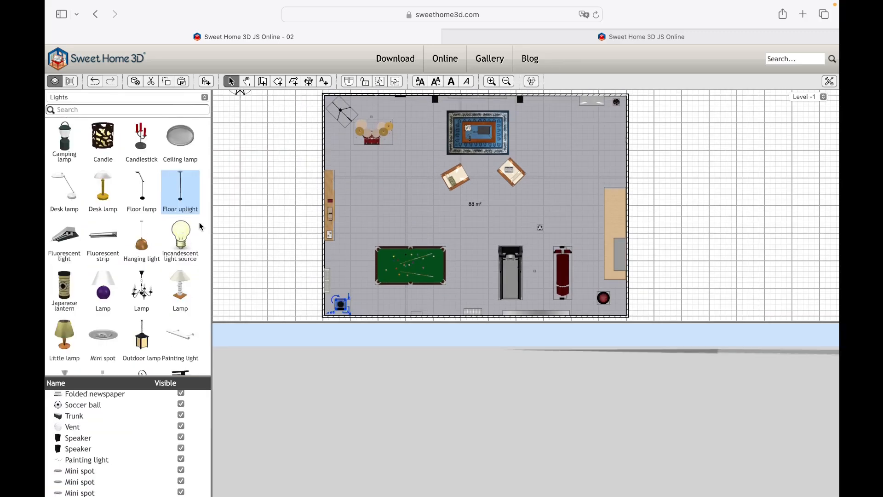
left_click_drag(141, 302, 477, 210)
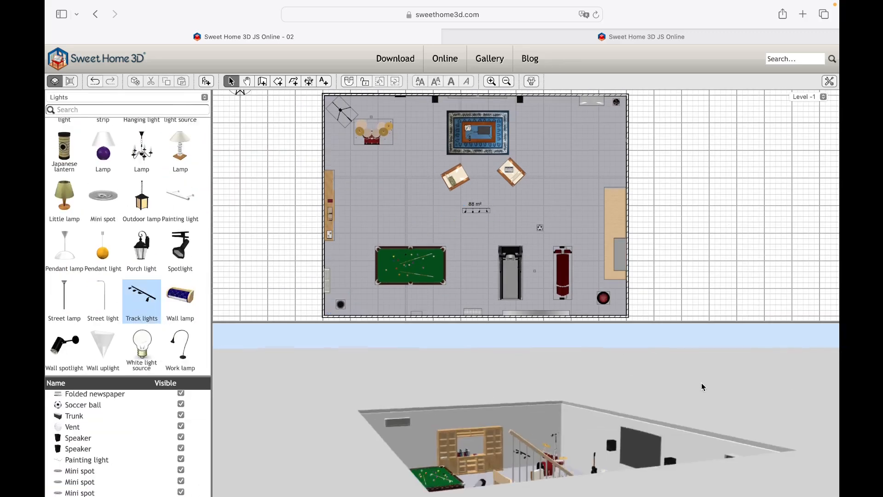
left_click_drag(703, 387, 292, 428)
- Return to Level 0, lock the base plan and select the wardrobe at the bedroom's east wall
left_click(804, 96)
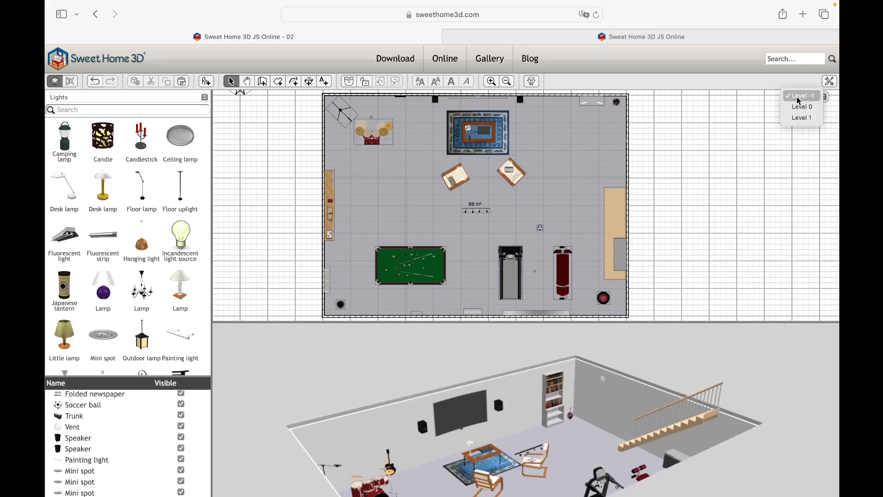
left_click(801, 106)
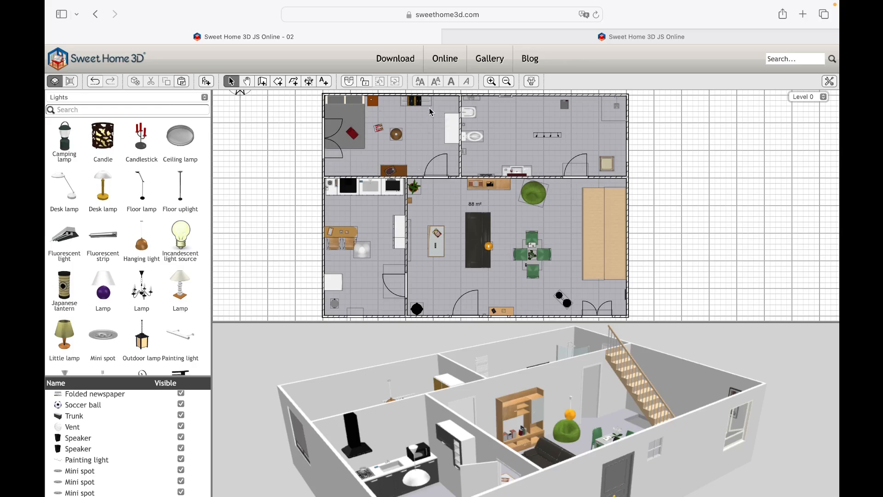
left_click(366, 82)
left_click(457, 121)
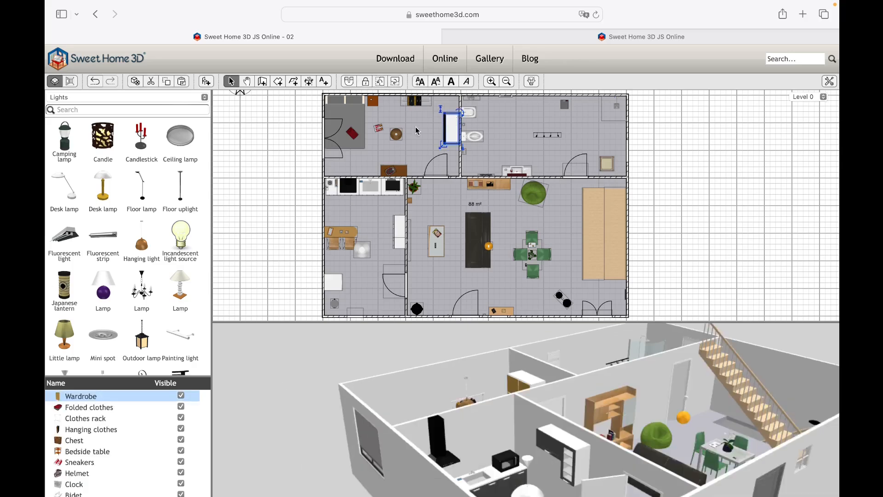
- Delete all the bedroom furniture and clothing in the northwest room of Level 0
left_click(398, 134, "shift")
left_click(379, 127, "shift")
left_click(352, 133, "shift")
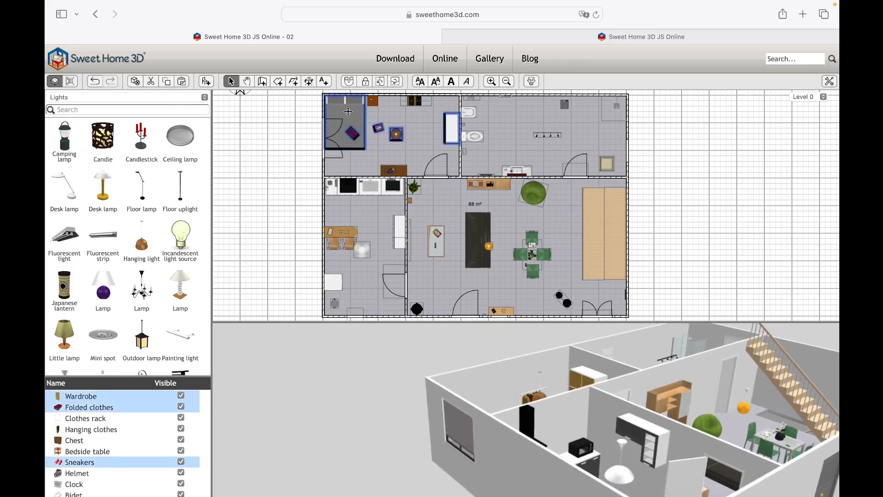
left_click(374, 103, "shift")
left_click(371, 99, "shift")
left_click(415, 100, "shift")
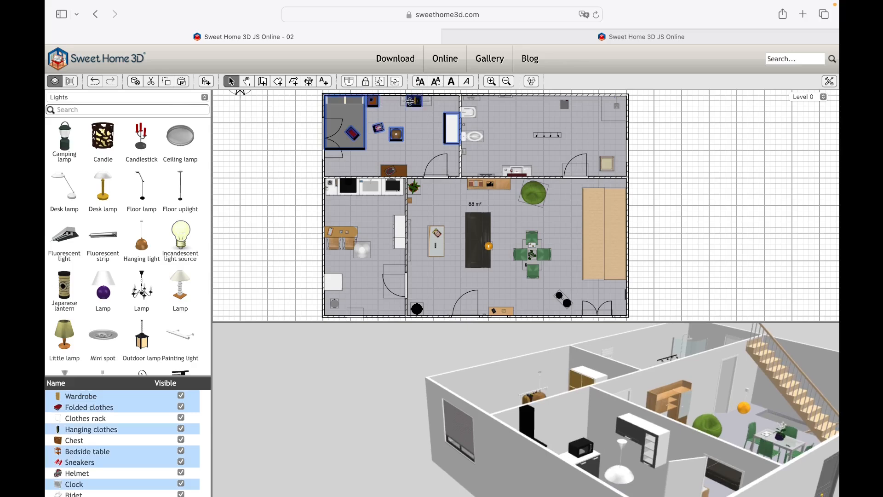
left_click(408, 102, "shift")
left_click(403, 101, "shift")
left_click(389, 171, "shift")
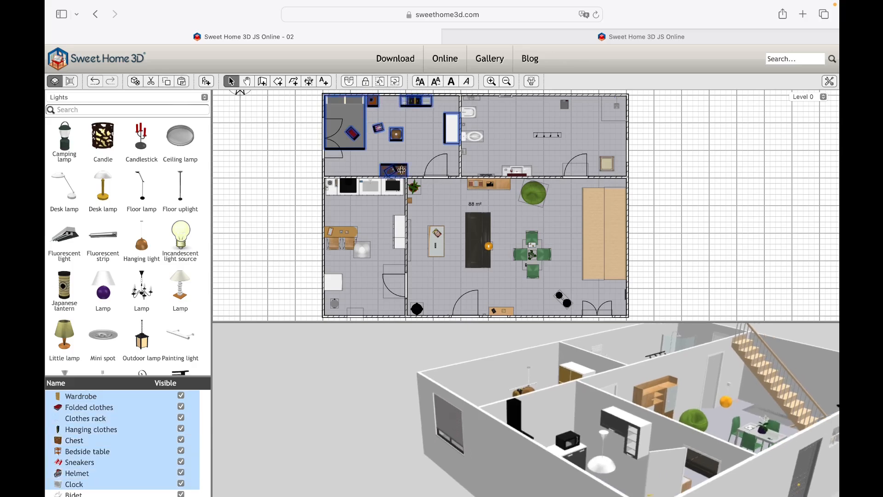
key("Delete")
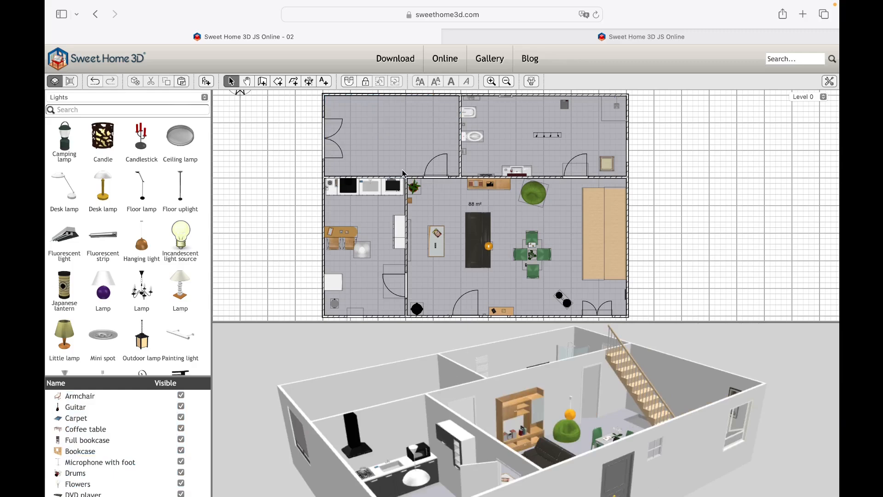
- Furnish the emptied room as an office with a desk, red chair, long south-wall bookcase, black bookcases and corner angle shelves
left_click(169, 98)
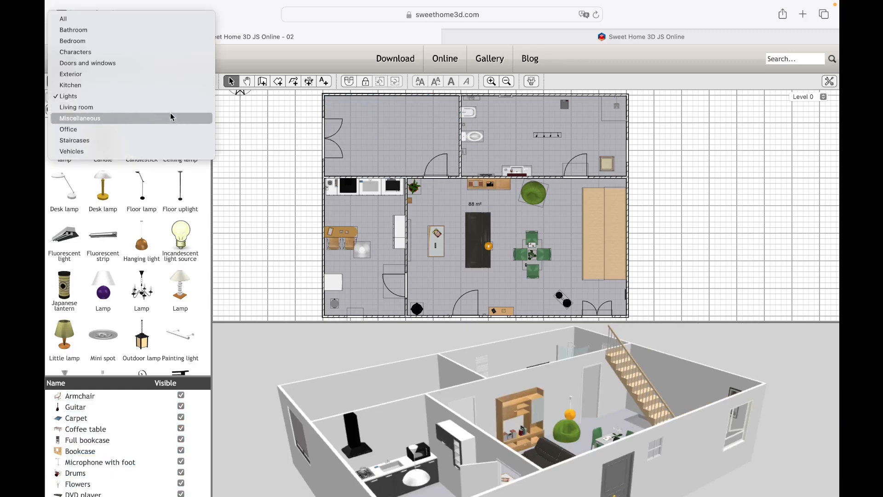
left_click(169, 129)
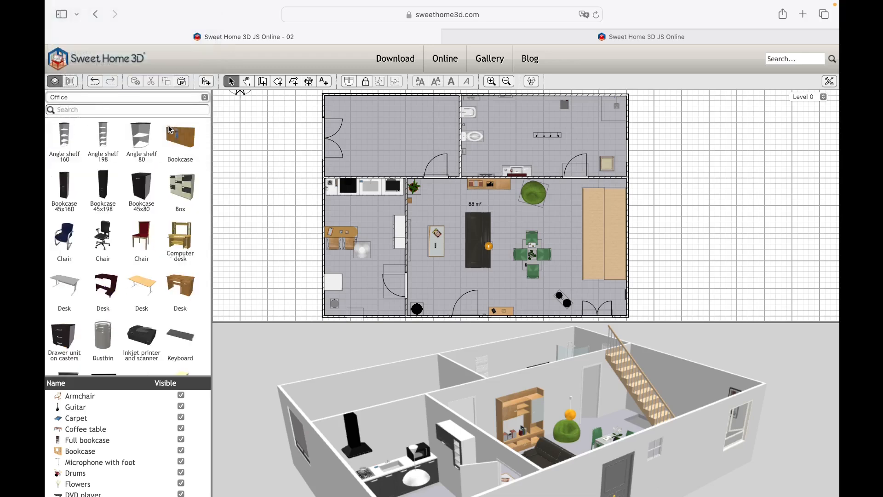
left_click_drag(180, 291, 402, 100)
left_click_drag(141, 239, 416, 116)
left_click_drag(179, 141, 335, 164)
left_click_drag(141, 138, 327, 98)
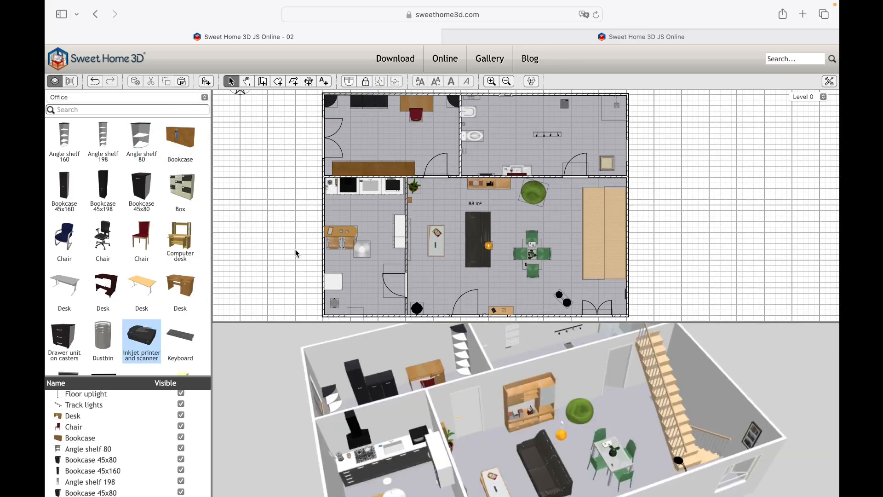
- Place an inkjet printer on the low bookcases, an LCD monitor, keyboard, mouse and penbox on the desk, and a dustbin beside it
left_click_drag(140, 337, 368, 99)
scroll(125, 276, "down", 3)
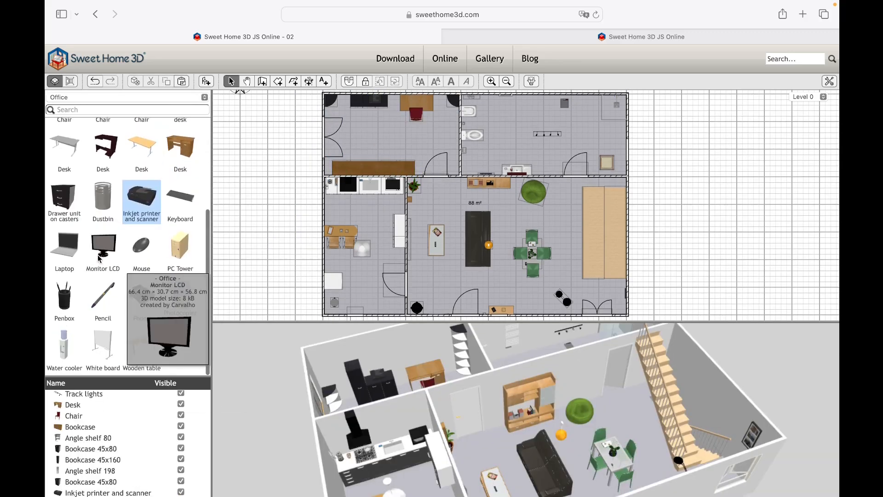
left_click_drag(103, 251, 408, 95)
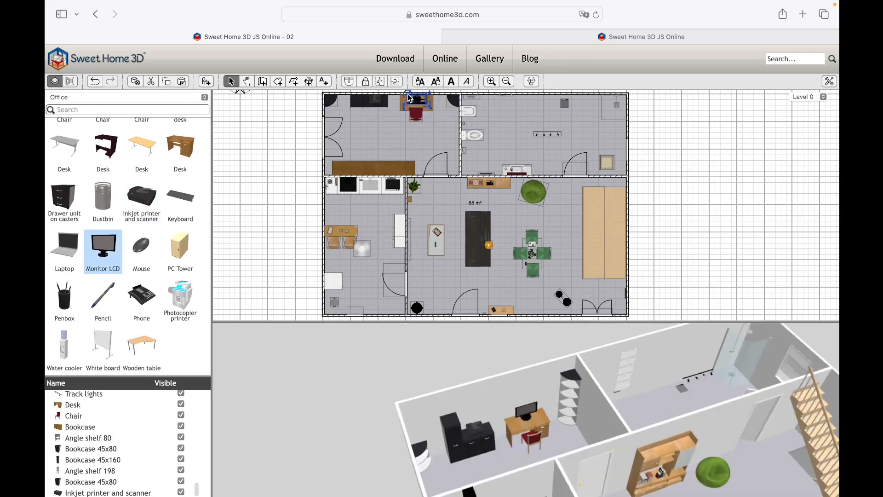
left_click(180, 200)
left_click_drag(103, 201, 390, 96)
left_click_drag(64, 298, 428, 98)
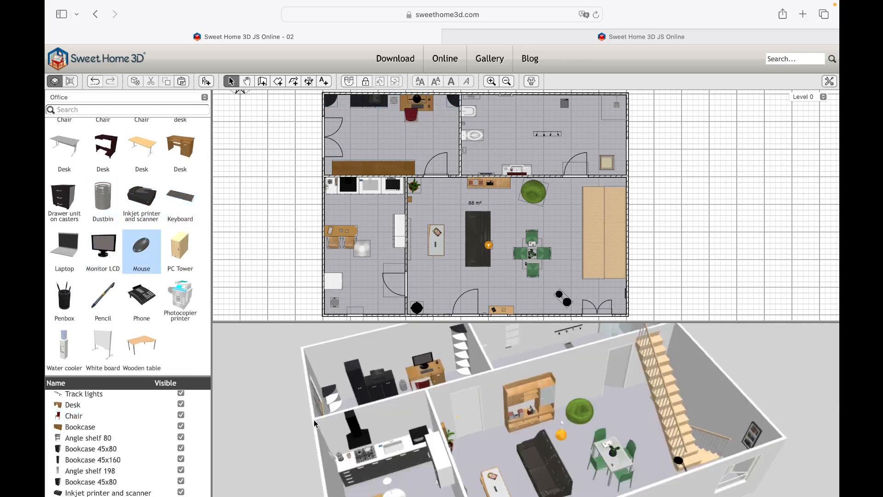
left_click_drag(314, 424, 265, 346)
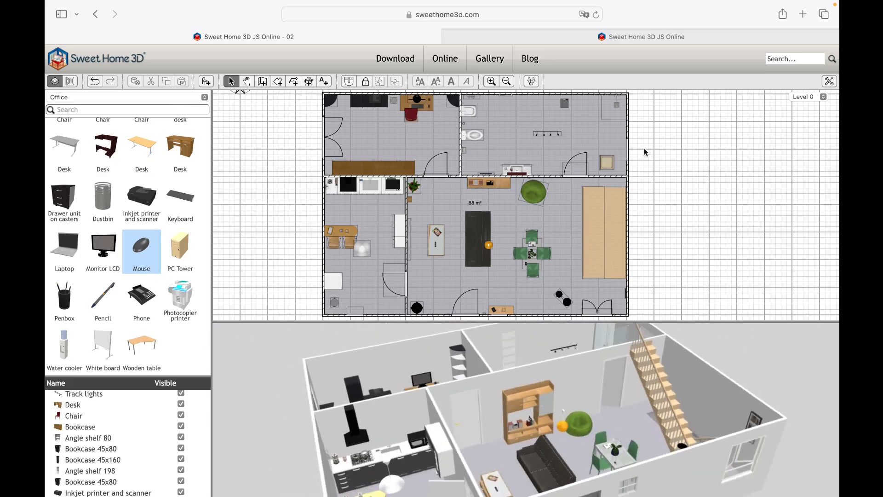
- On Level 1, draw a wall about 496 cm east from the west wall and down to the south wall
left_click(795, 99)
left_click(798, 109)
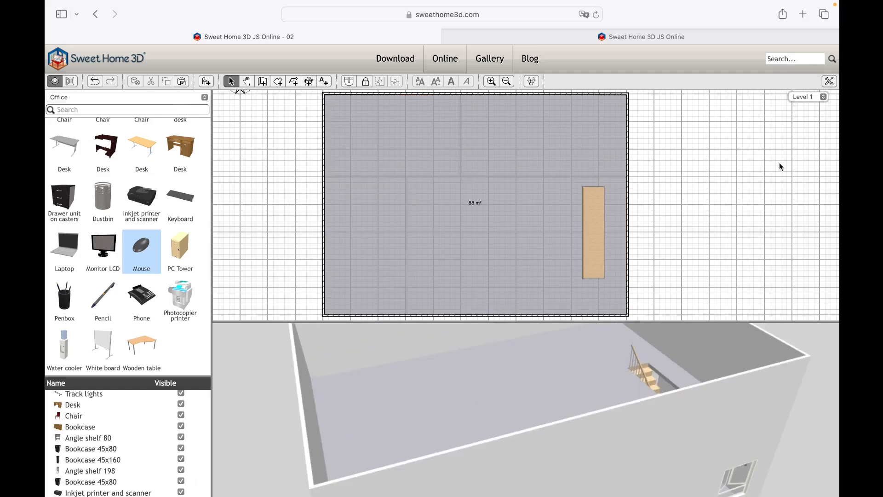
left_click_drag(667, 363, 611, 395)
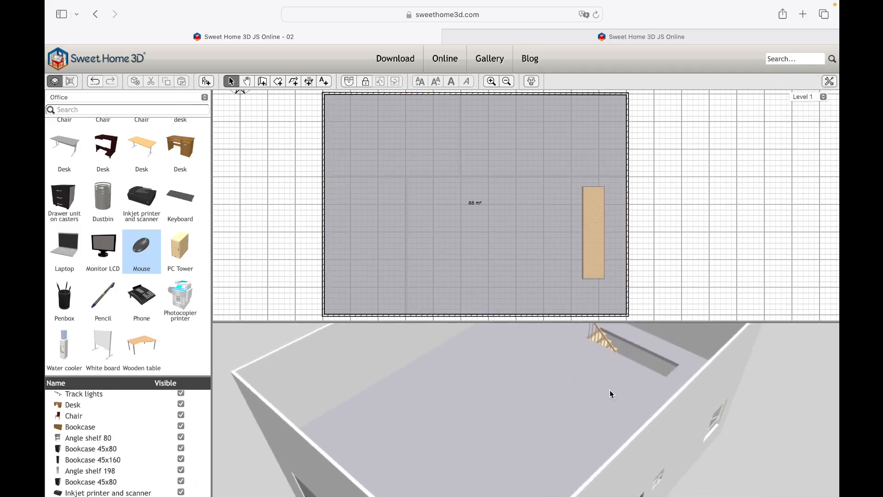
left_click(262, 82)
left_click(324, 176)
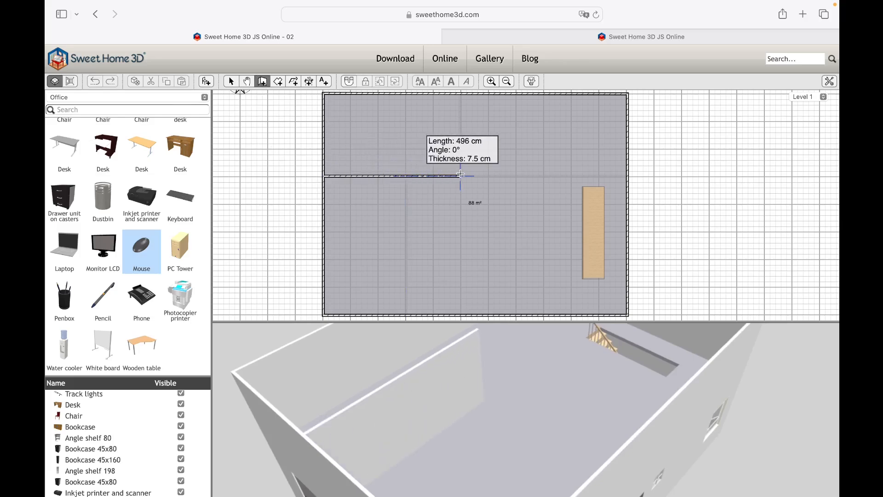
left_click(460, 176)
double_click(460, 315)
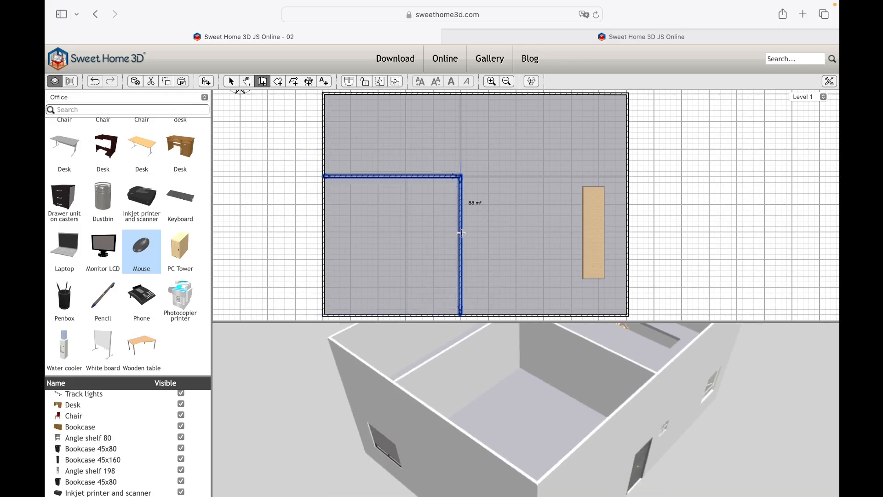
- Enclose a bathroom at the south side with a wall running east from the new room's wall and down to the south wall
left_click(460, 232)
double_click(571, 231)
left_click(572, 232)
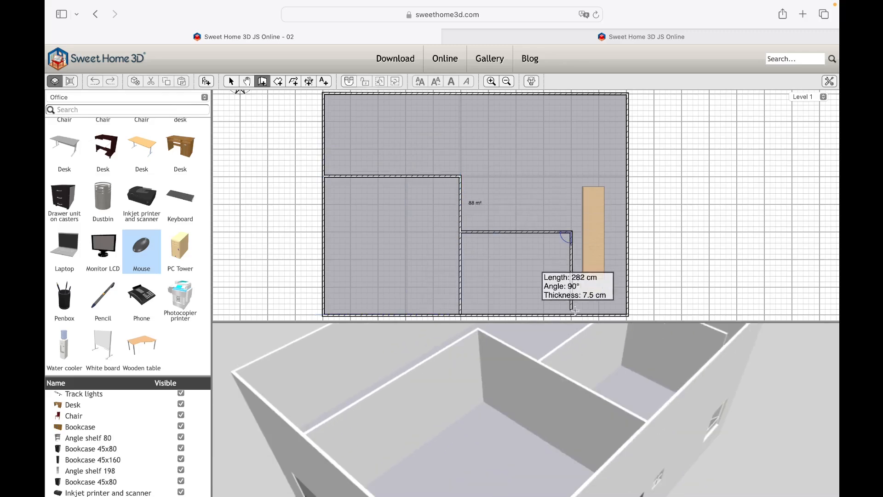
double_click(570, 315)
- Draw a wall about 294 cm down from the north wall and west to the existing wall corner, enclosing the northwest room
left_click(489, 94)
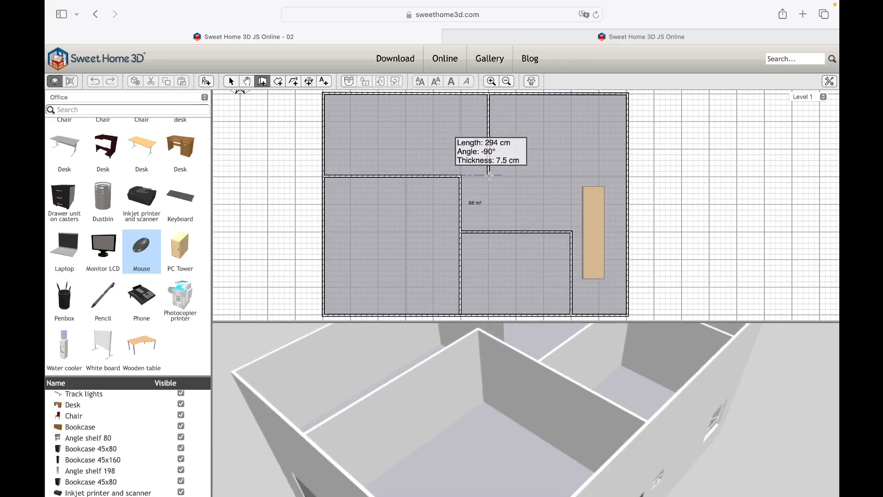
left_click(489, 176)
double_click(459, 176)
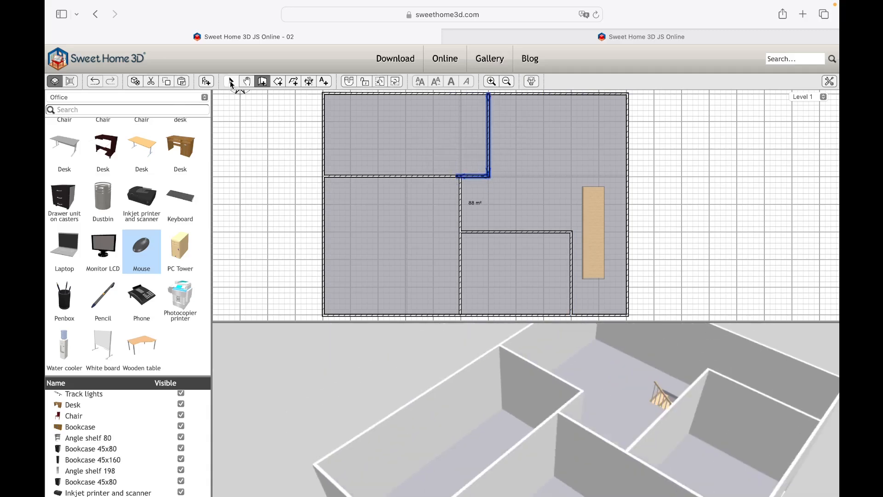
left_click(232, 83)
left_click(271, 170)
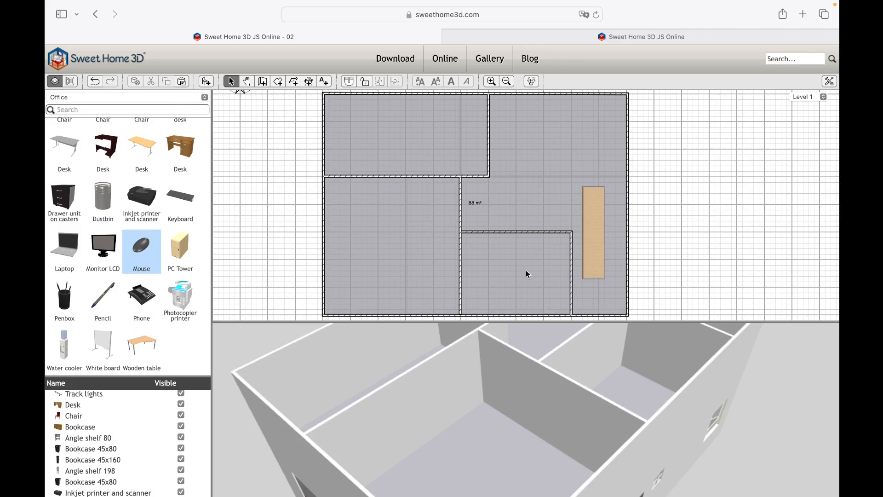
- Add a door to each of the three Level 1 rooms and a double small window in the bathroom's south wall
left_click(183, 97)
left_click(137, 33)
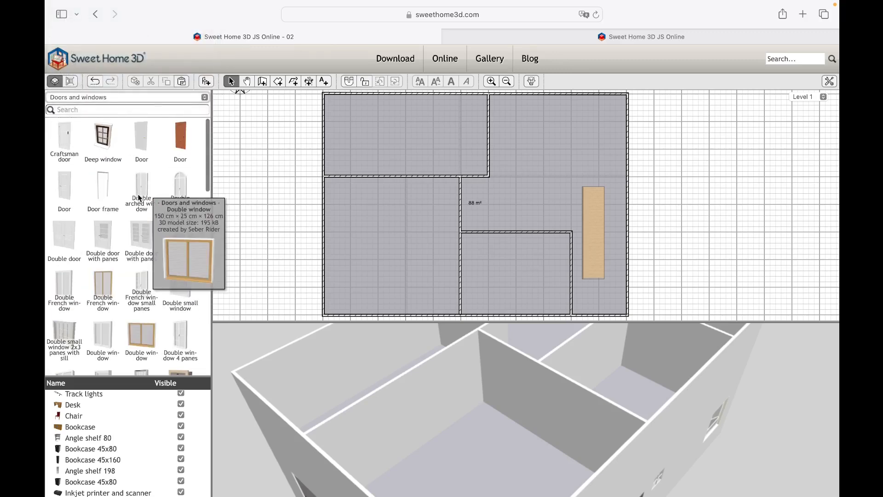
left_click_drag(141, 147, 503, 232)
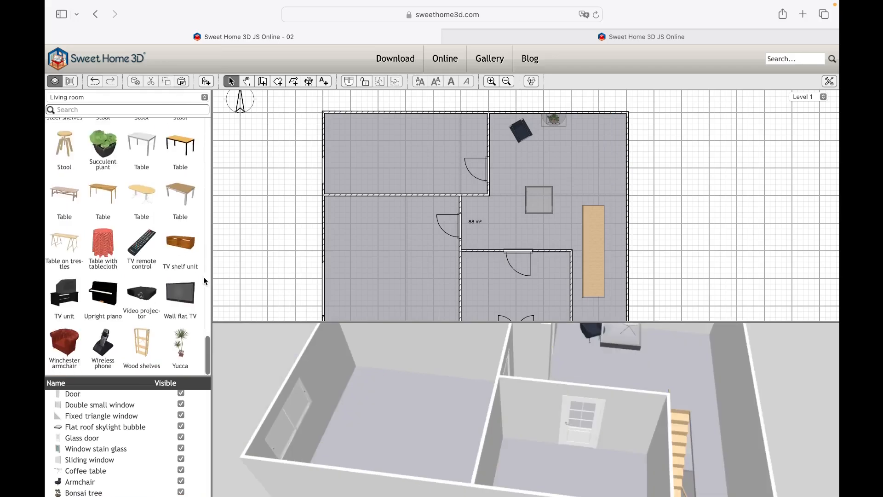
- Furnish the open hall with an armchair, a bonsai on a coffee table, steel shelves with books, a cat tree, curtains and a mirror
left_click(184, 97)
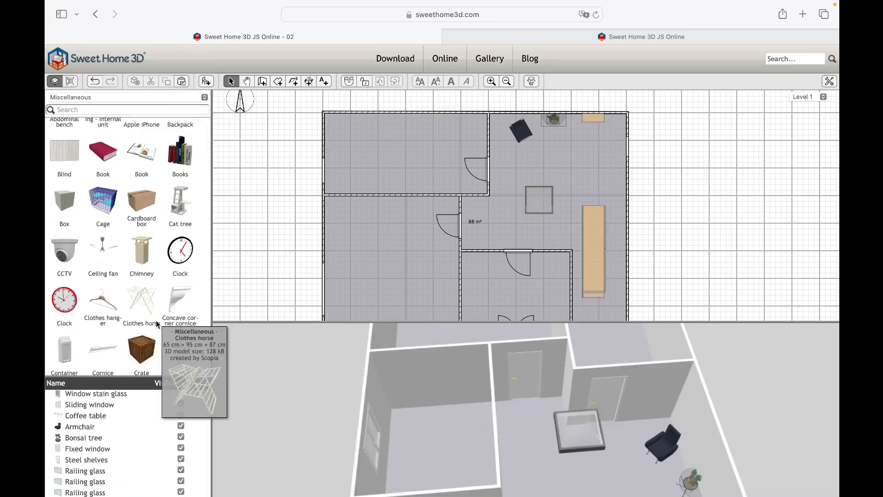
left_click(585, 118)
left_click(554, 118)
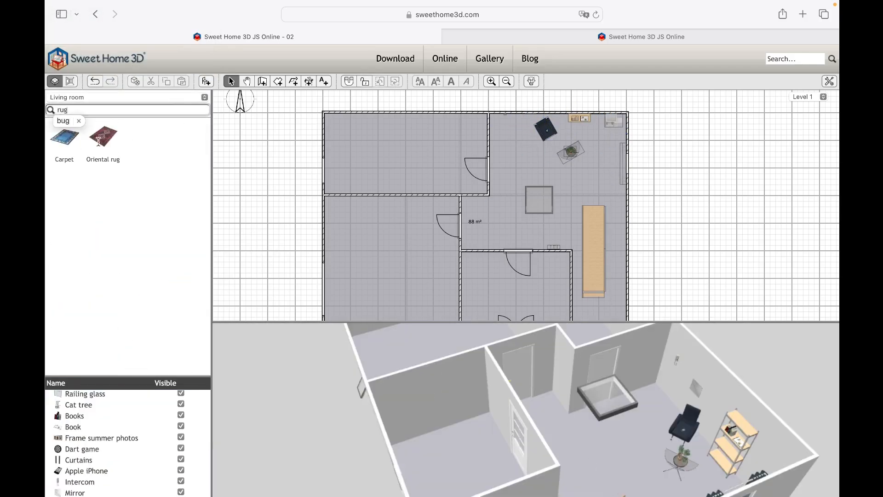
- Place an Oriental rug in the middle of the hall and adjust the coffee table with the bonsai tree
left_click_drag(142, 138, 509, 166)
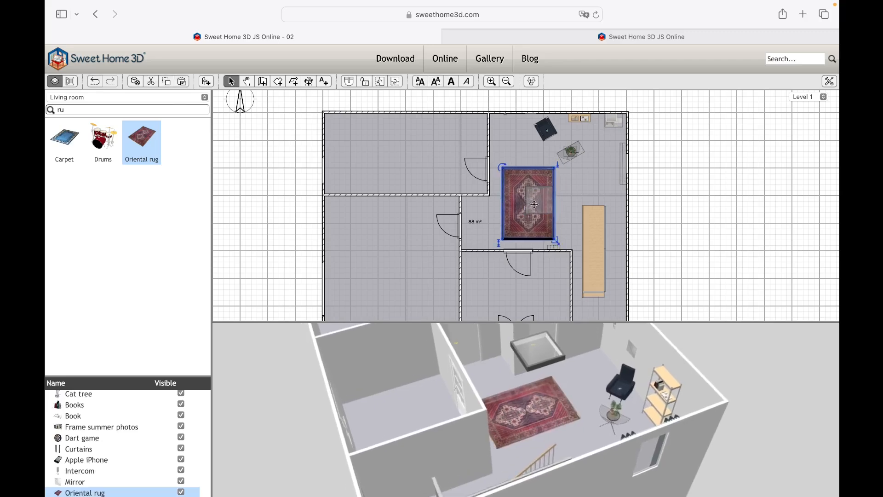
left_click_drag(598, 404, 450, 405)
left_click_drag(533, 221, 528, 193)
left_click(571, 151)
left_click(560, 154, "shift")
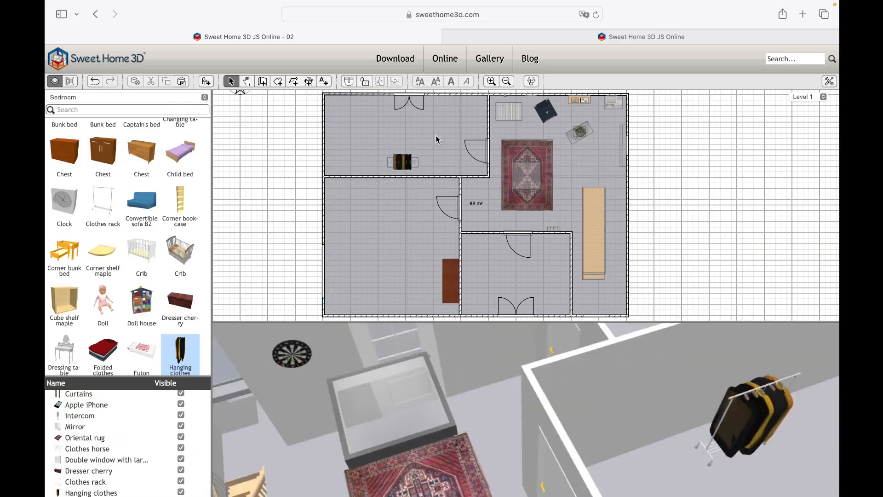
- Equip the northwest child's room with a mezzanine bed, a blue corner wardrobe, a blue wardrobe and a toy train
left_click_drag(142, 237, 334, 138)
left_click_drag(506, 414, 442, 449)
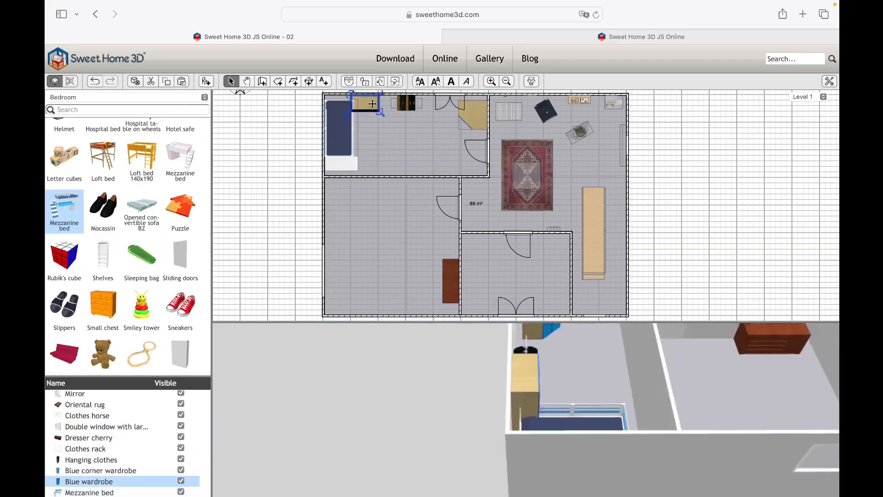
left_click_drag(148, 253, 370, 121)
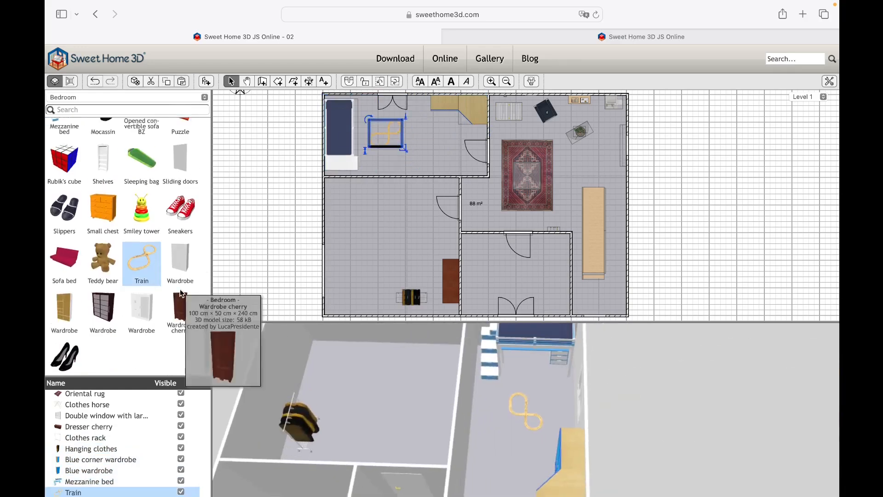
- Add a teddy bear on the mezzanine bed, coloured toy blocks near the train and a wooden unit along the south wall
left_click_drag(103, 247, 338, 133)
scroll(185, 206, "up", 10)
left_click_drag(64, 287, 367, 106)
scroll(129, 286, "down", 5)
left_click_drag(65, 346, 413, 169)
- Furnish the southwest bedroom with a striped double bed, bedside tables, a crib and a cherry wardrobe in the southeast corner
scroll(180, 230, "up", 5)
left_click_drag(180, 140, 340, 206)
left_click_drag(363, 234, 377, 208)
left_click_drag(506, 404, 644, 409)
left_click_drag(103, 235, 343, 183)
scroll(153, 355, "down", 20)
left_click_drag(179, 296, 422, 307)
left_click_drag(460, 382, 572, 375)
scroll(161, 232, "up", 15)
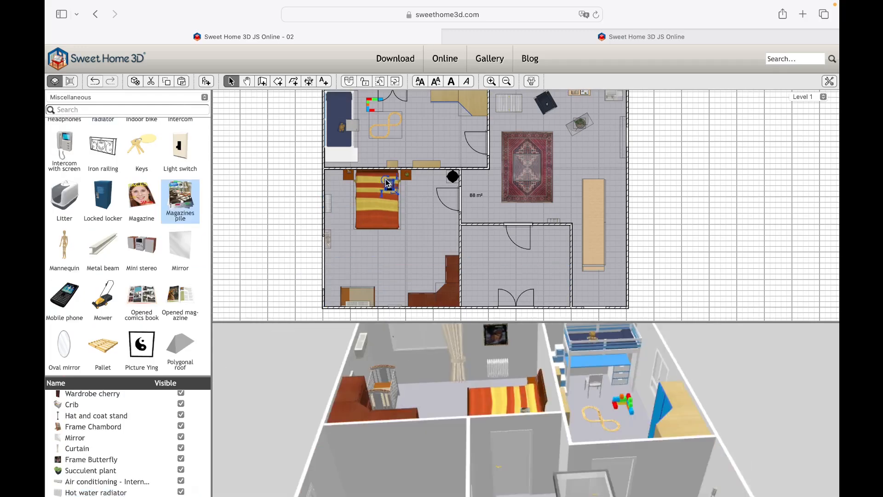
- Place mocassins and woman shoes on the bedroom floor and folded clothes on the double bed
left_click(128, 97)
scroll(138, 230, "down", 15)
left_click_drag(102, 135, 368, 241)
scroll(115, 253, "down", 5)
left_click_drag(64, 345, 412, 204)
left_click_drag(407, 199, 405, 203)
scroll(119, 241, "up", 10)
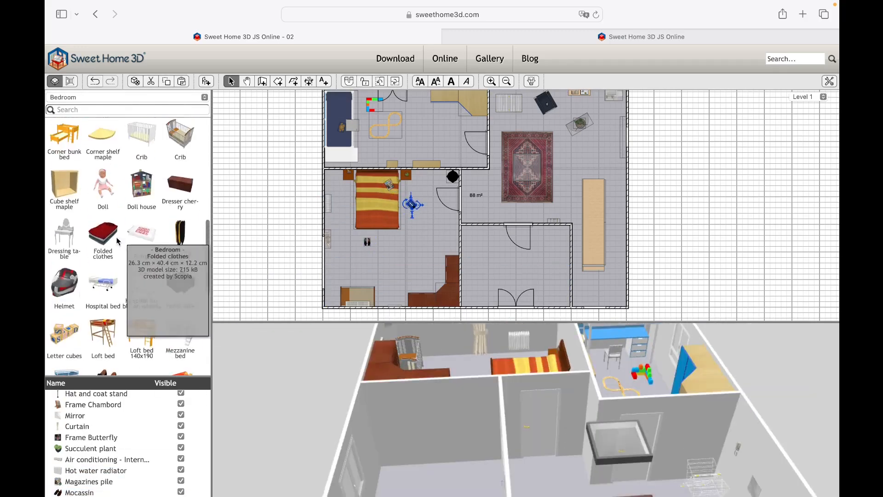
left_click_drag(101, 234, 368, 216)
- Place a bathtub jet system under the bathroom's south window and a toilet unit against the east wall
left_click(127, 98)
left_click_drag(460, 391, 598, 400)
left_click(104, 227)
left_click_drag(65, 180, 562, 276)
left_click_drag(460, 391, 553, 396)
left_click_drag(560, 277, 513, 307)
left_click_drag(506, 400, 552, 401)
scroll(154, 276, "down", 10)
left_click_drag(180, 207, 560, 260)
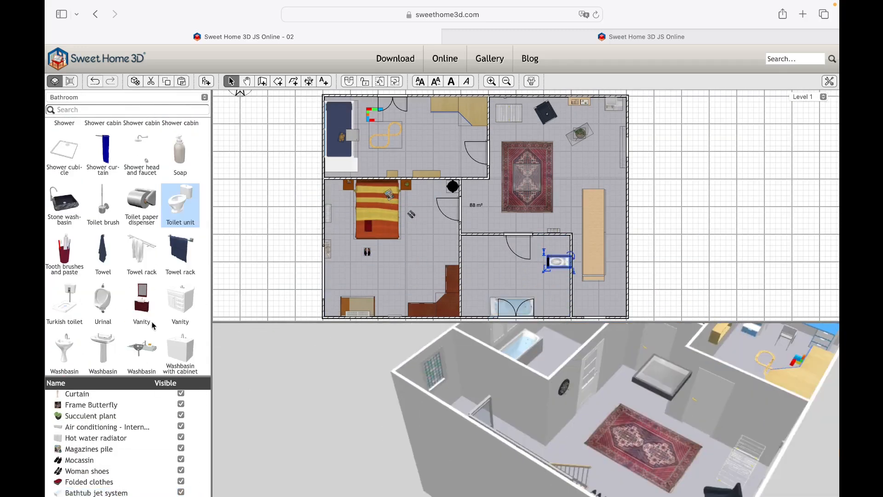
- Add a washbasin at the bathroom's west wall and a radiator on the south wall beside the bathtub
left_click_drag(141, 302, 467, 274)
left_click_drag(487, 396, 546, 407)
scroll(170, 258, "up", 8)
left_click_drag(142, 250, 469, 317)
left_click_drag(460, 395, 518, 405)
scroll(165, 210, "up", 5)
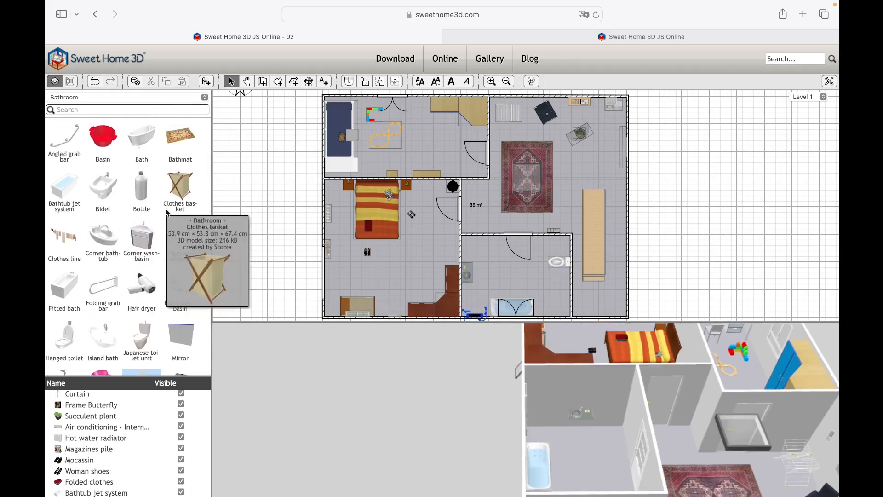
- Add a bidet beside the toilet, with a toilet paper dispenser, towel rack and toilet brush along the east wall
left_click_drag(103, 191, 562, 285)
left_click_drag(506, 396, 598, 404)
scroll(184, 292, "down", 10)
left_click_drag(103, 258, 568, 273)
mouse_move(506, 395)
left_mouse_down()
mouse_move(552, 414)
mouse_move(598, 405)
left_mouse_up()
scroll(161, 322, "down", 5)
- Hang a rectangular mirror on the west wall above the bathroom washbasin
left_click(128, 97)
left_click(148, 201)
left_click(468, 273)
left_click_drag(473, 262, 479, 256)
- Place a low pinewood rack, about 62 cm by 40 cm, in the bathroom's northwest corner and put a hair dryer on it
left_click(128, 97)
scroll(161, 276, "down", 10)
left_click_drag(64, 269, 461, 239)
left_click_drag(472, 263, 472, 256)
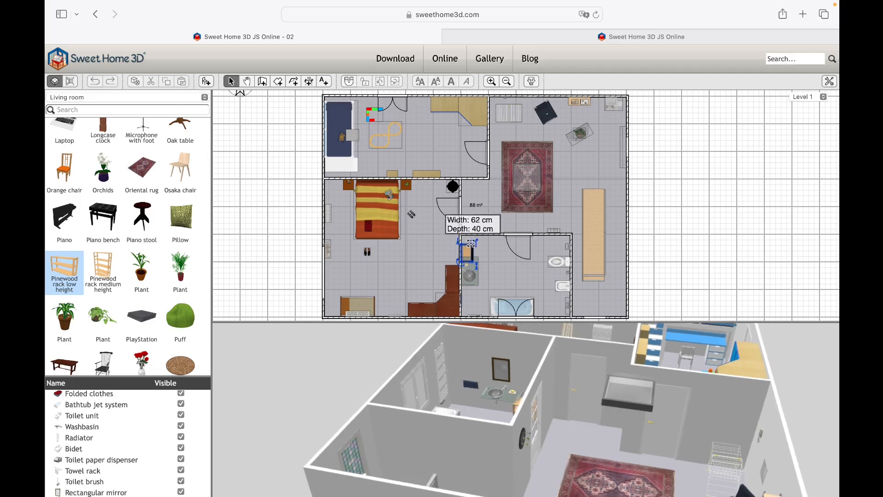
left_click_drag(506, 401, 571, 405)
left_click(128, 97)
left_click_drag(142, 285, 466, 248)
left_click_drag(506, 405, 601, 415)
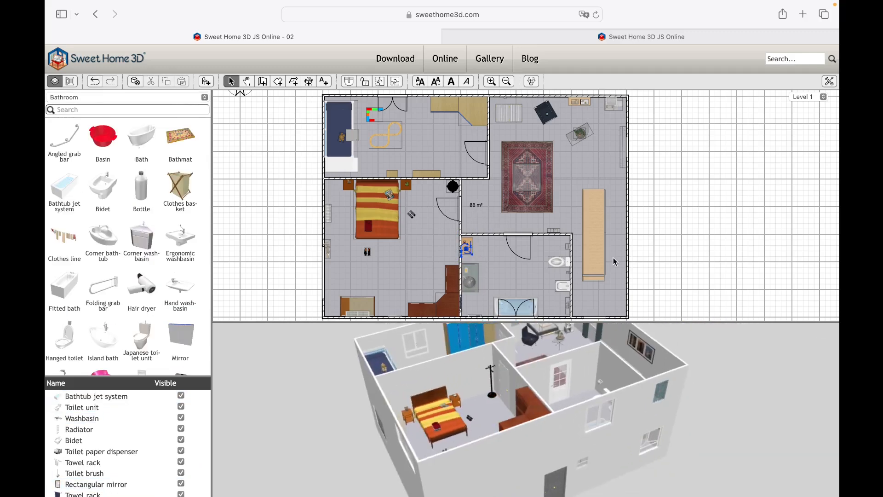
- Inspect Level -1, Level 0 and Level 1 one after another in 3D, and close the browser tab with home 02
scroll(613, 258, "down", 1)
left_click_drag(438, 390, 543, 414)
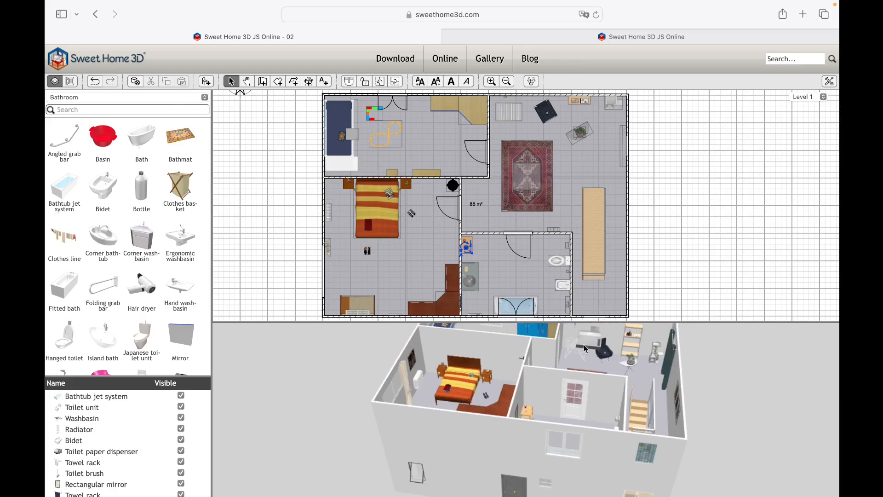
left_click(806, 97)
left_click(803, 74)
left_click_drag(702, 361, 478, 389)
left_click(807, 97)
left_click(813, 108)
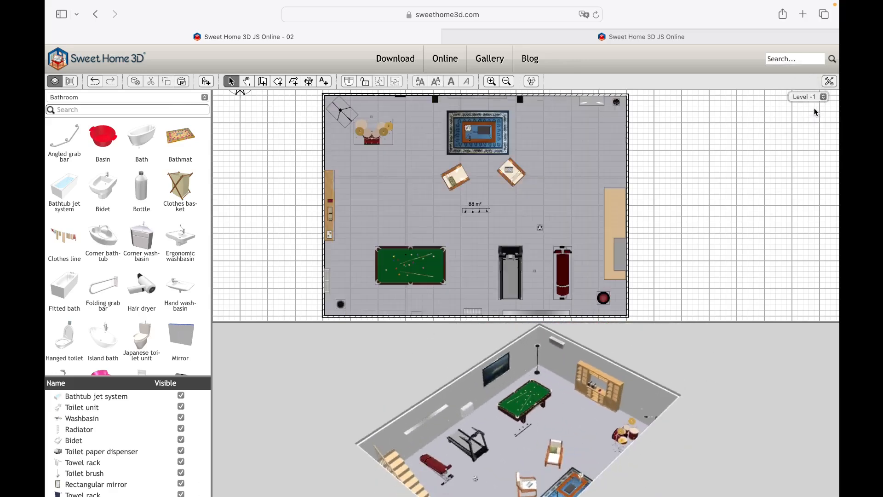
left_click_drag(741, 369, 598, 350)
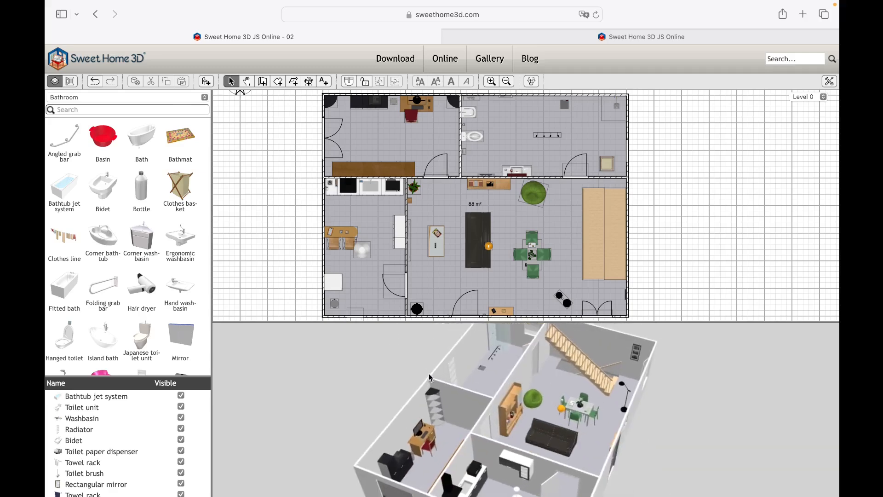
left_click(806, 97)
left_click(810, 108)
left_click_drag(699, 346, 700, 377)
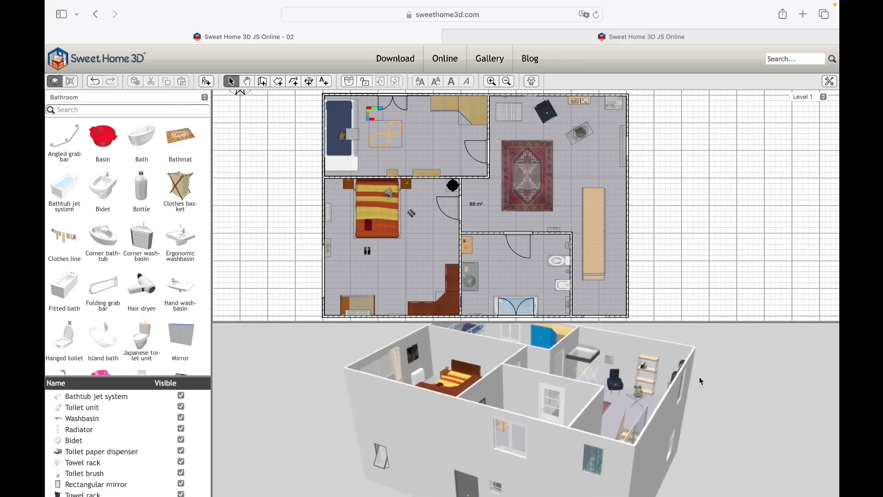
left_click(51, 37)
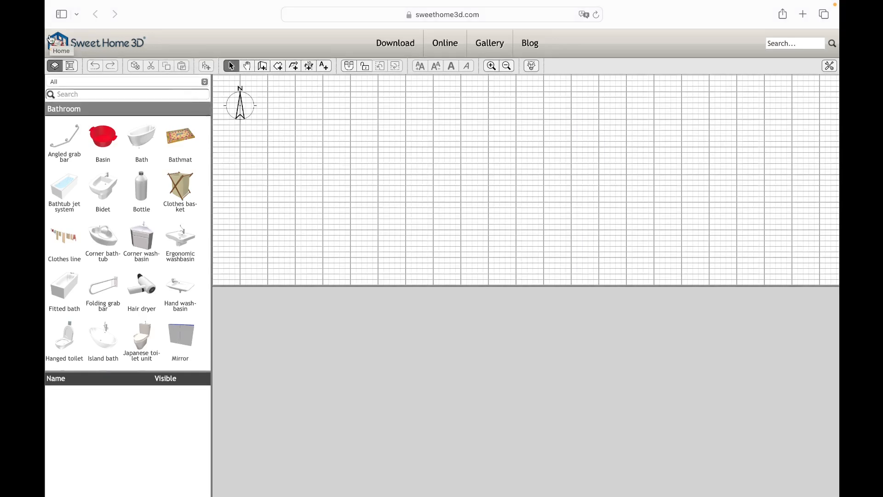